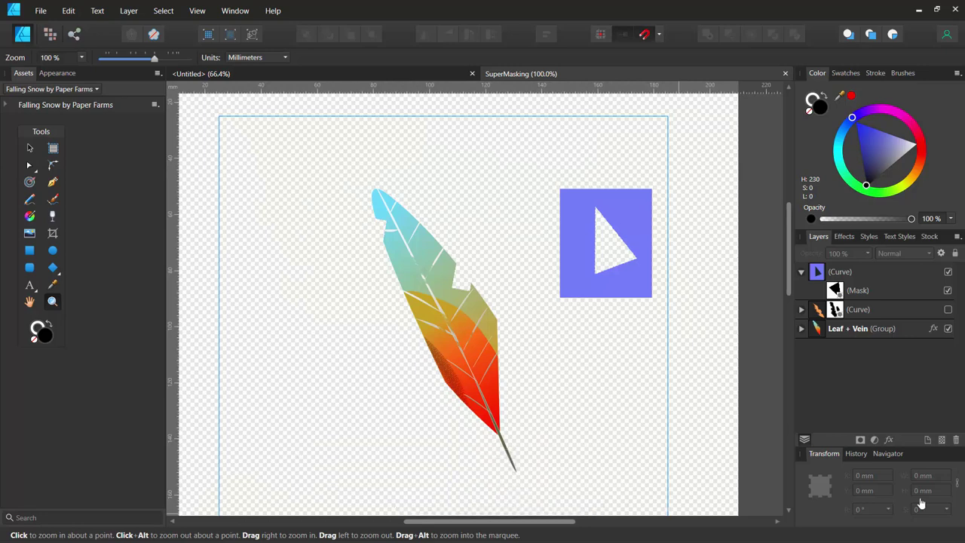
Step: Collapse the purple curve's layer and hide all the existing artwork layers, including the Leaf + Vein group
left_click(802, 272)
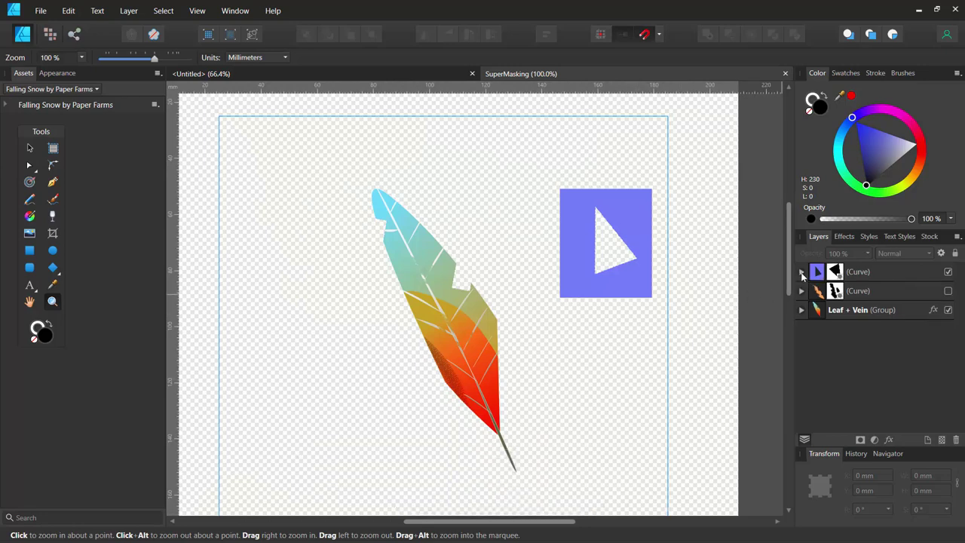
left_click(947, 290)
left_click(948, 310)
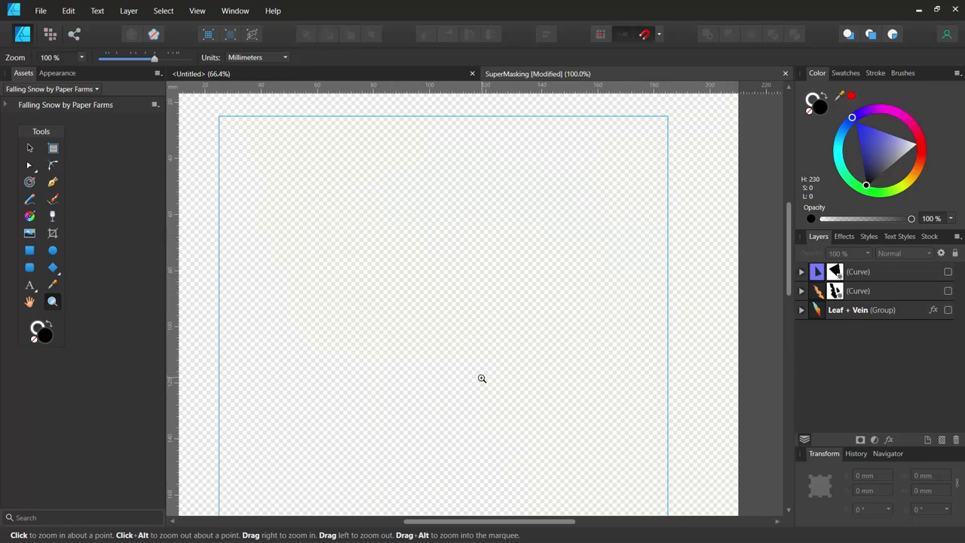
Step: Draw a black rectangle about 65 × 62 mm and an ellipse about 44 × 40 mm overlapping the rectangle's left edge
left_click(30, 252)
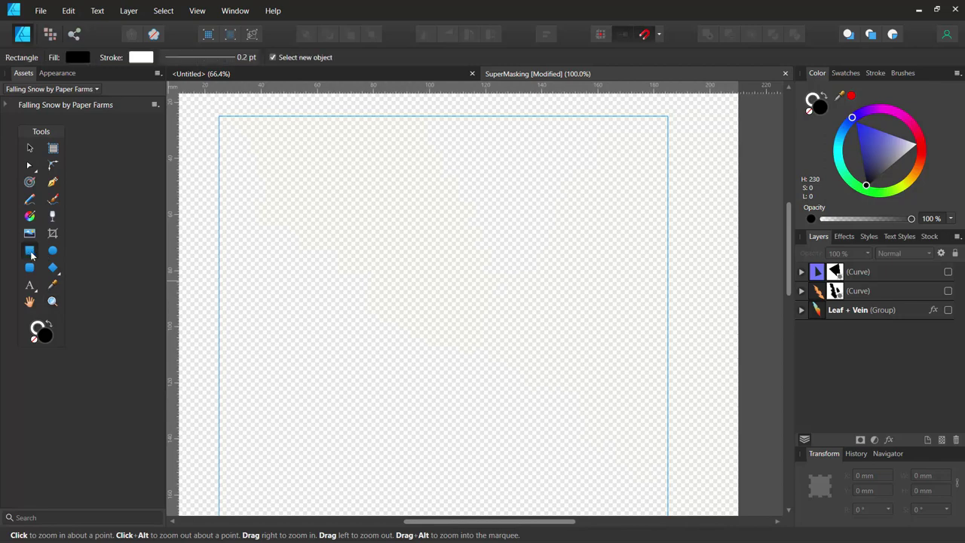
left_click_drag(359, 191, 540, 364)
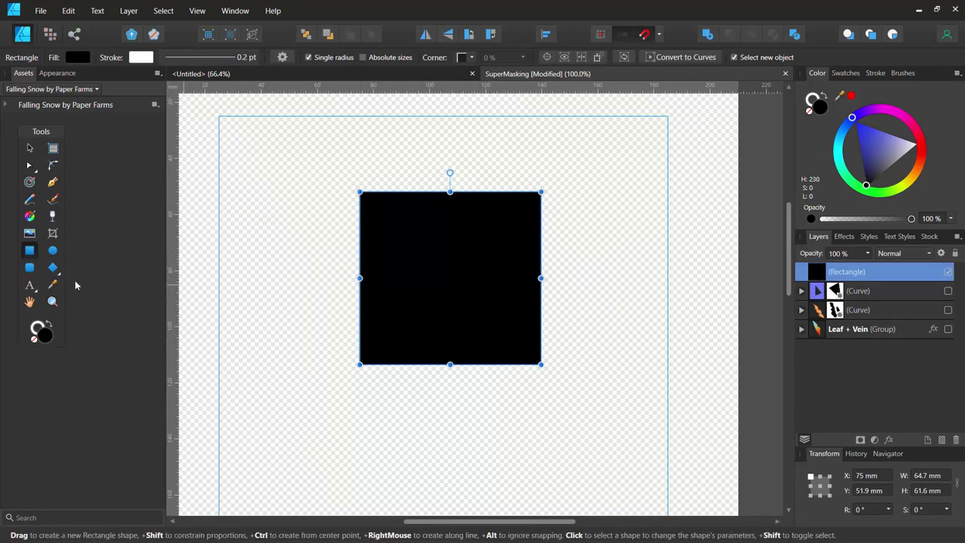
left_click(53, 250)
left_click_drag(291, 227, 413, 339)
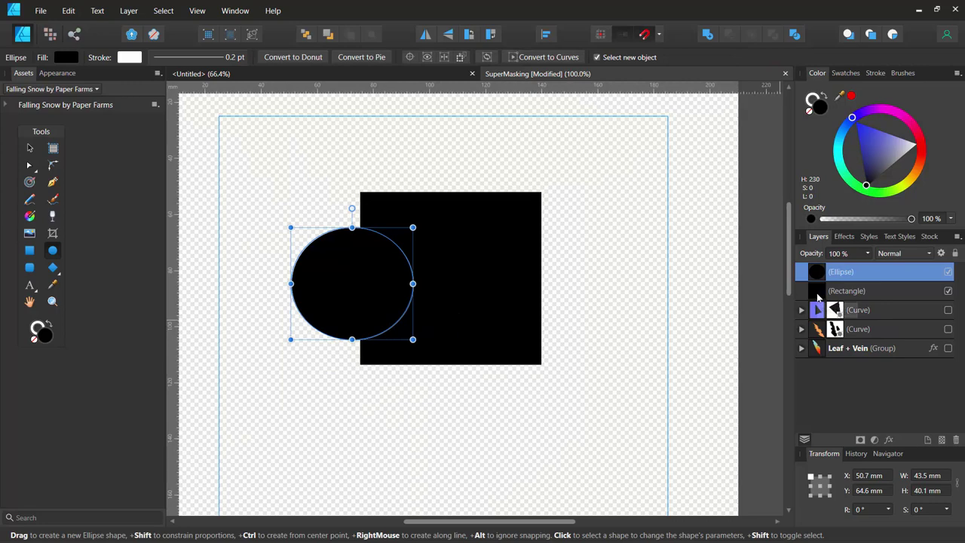
Step: Try subtracting the ellipse from the rectangle's left edge and undo the cut
left_click(817, 293, "shift")
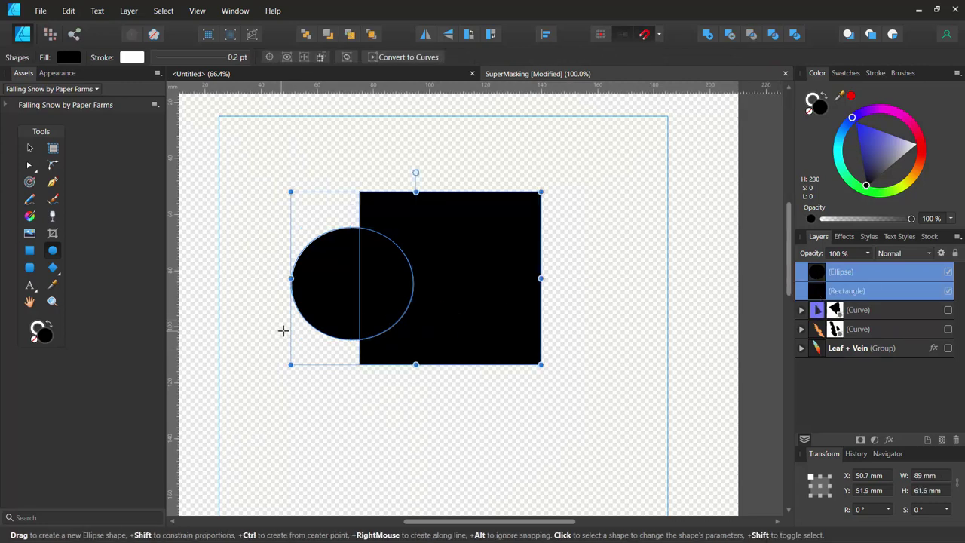
left_click(729, 34)
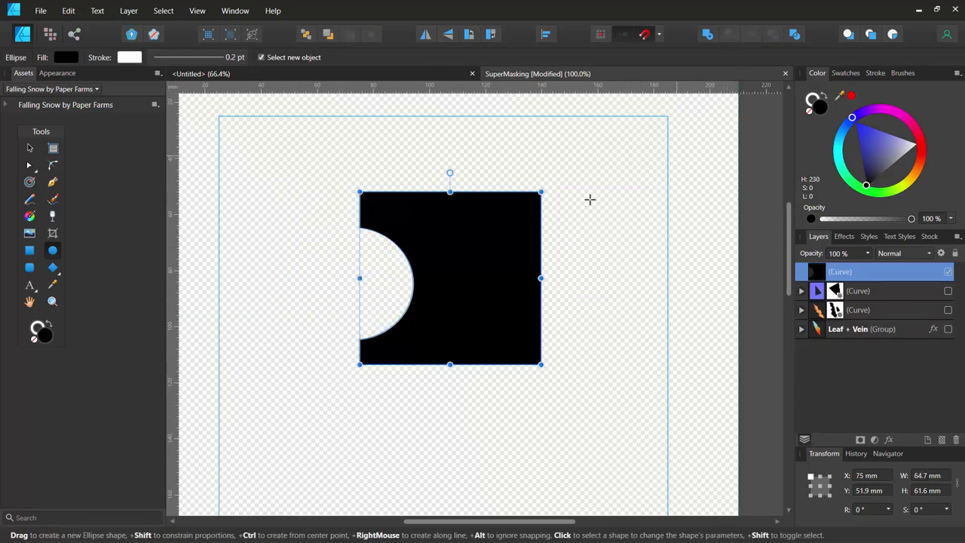
mouse_move(345, 540)
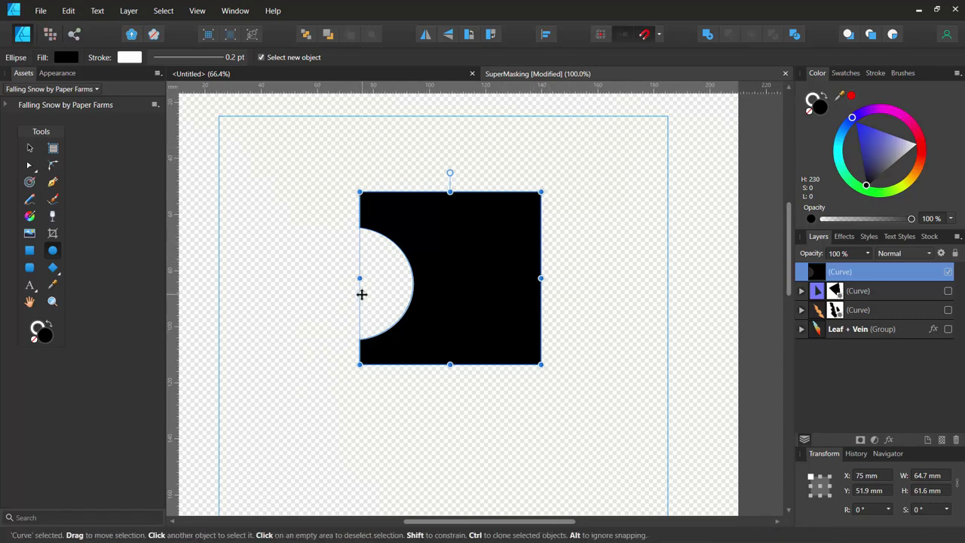
key("ctrl+z")
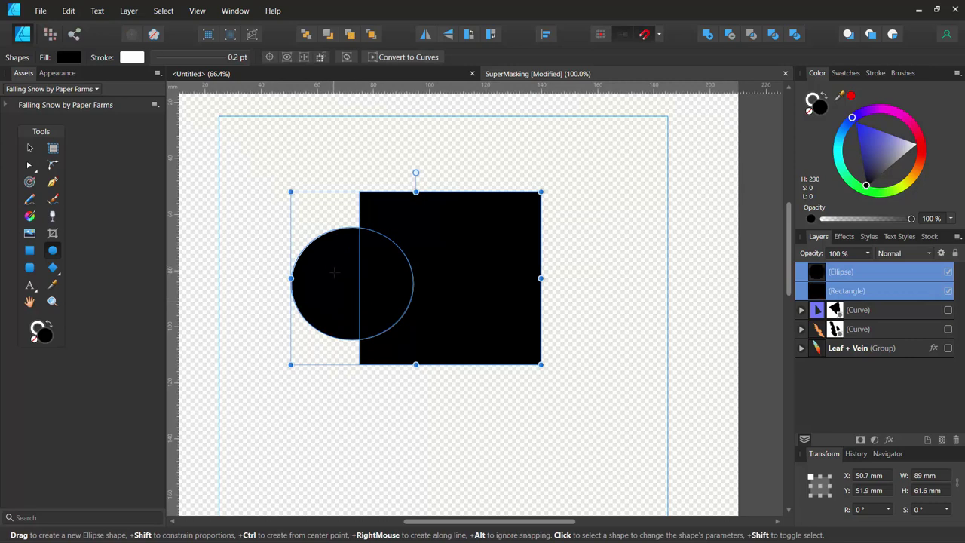
Step: Move the ellipse over the rectangle's upper-right corner, to about X 111 mm, Y 39 mm
key("v")
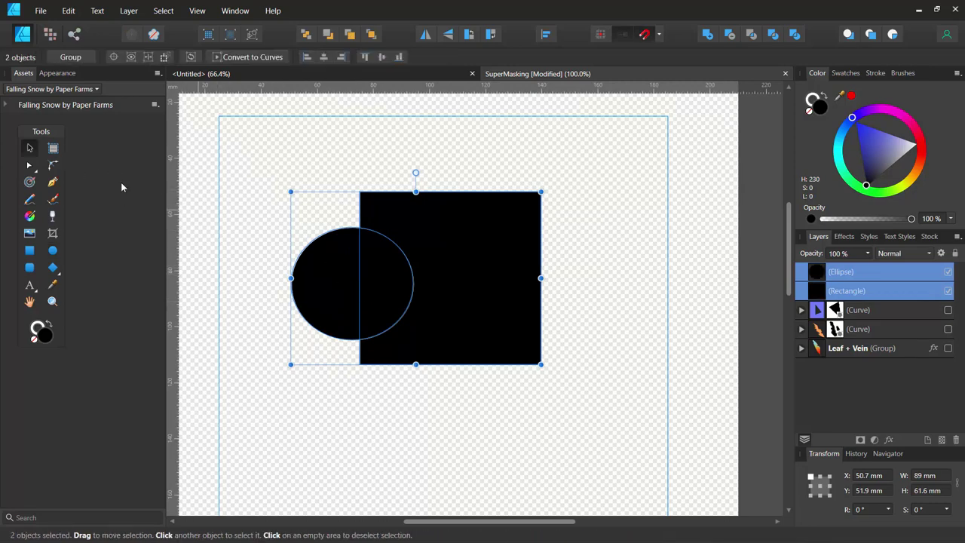
left_click(308, 254)
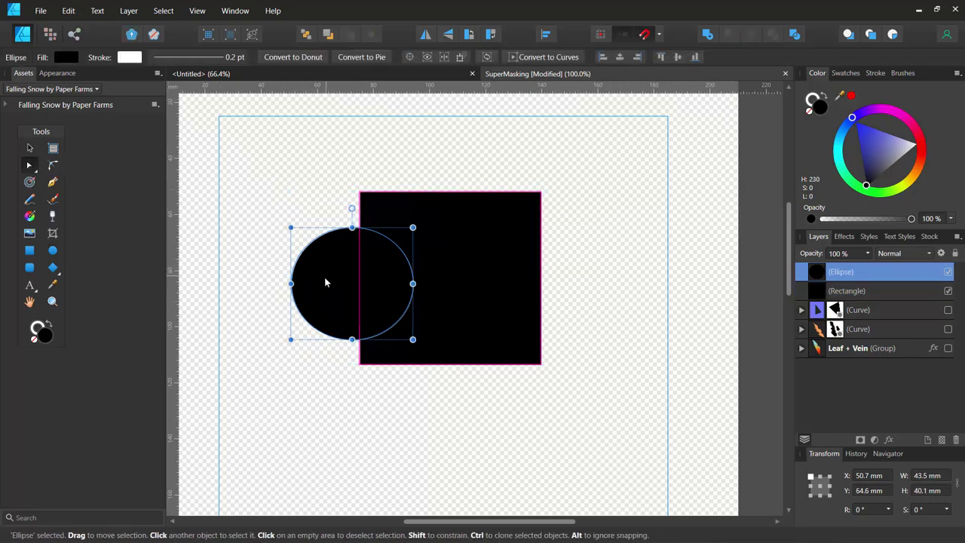
left_click_drag(380, 282, 495, 209)
Step: Subtract the ellipse from the rectangle's upper-right corner and delete the resulting shape
left_click_drag(390, 150, 580, 315)
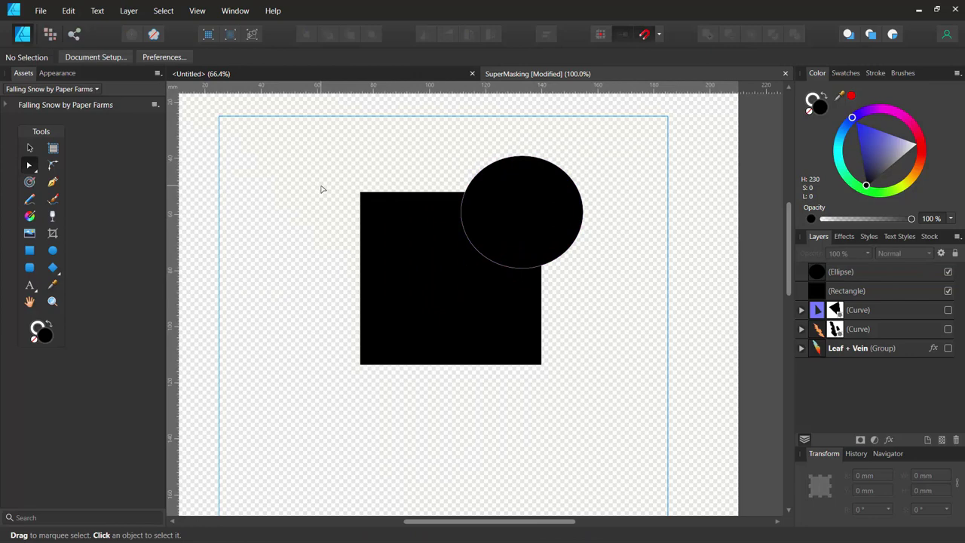
left_click(30, 148)
left_click_drag(380, 146, 554, 322)
left_click(813, 279)
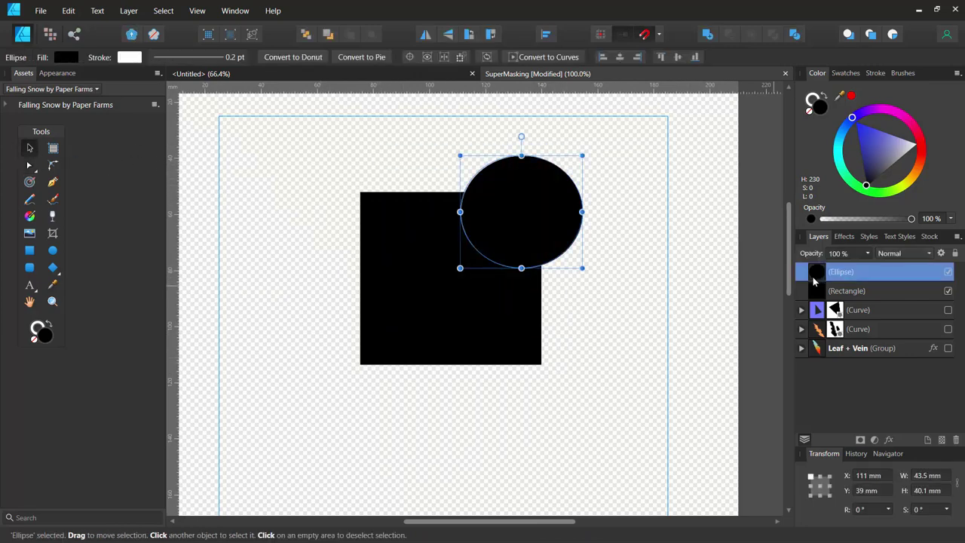
left_click(815, 292, "shift")
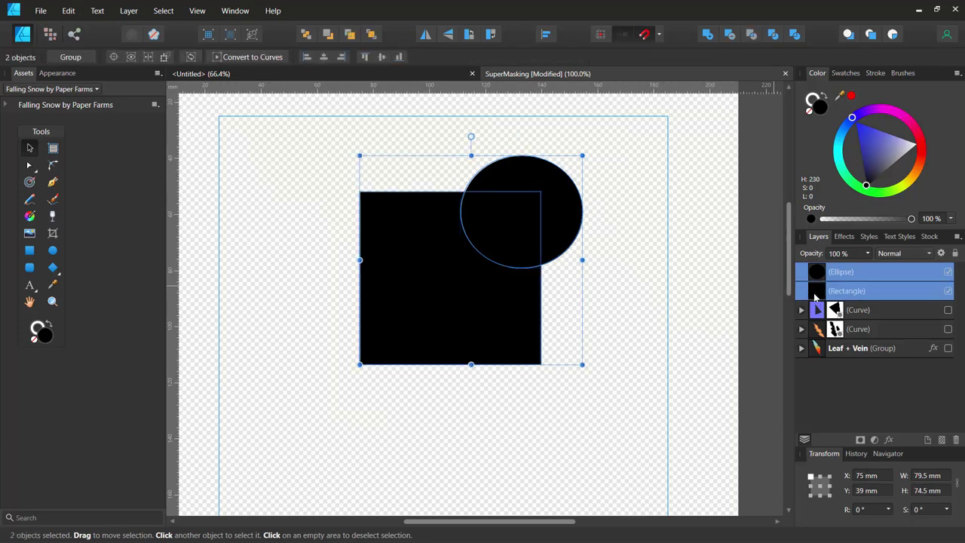
left_click(729, 36)
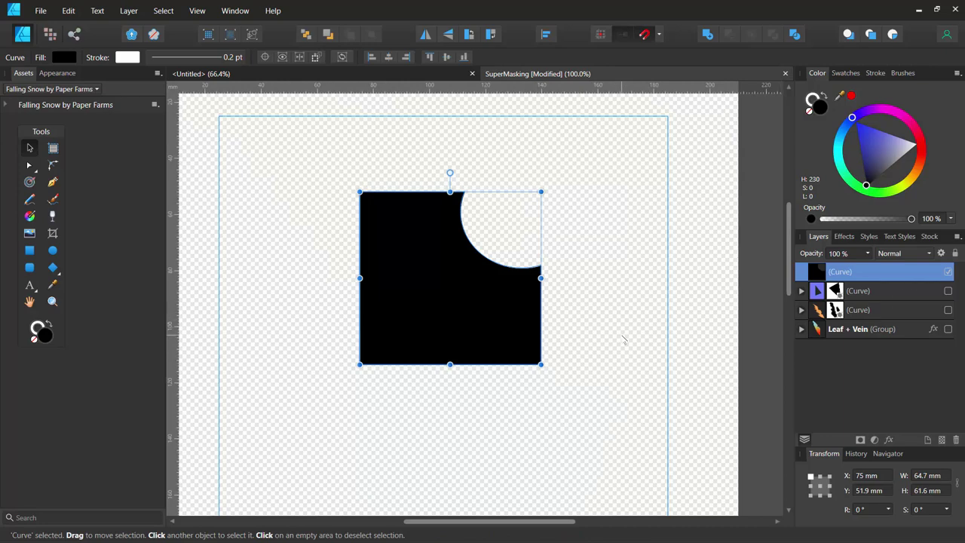
key("Delete")
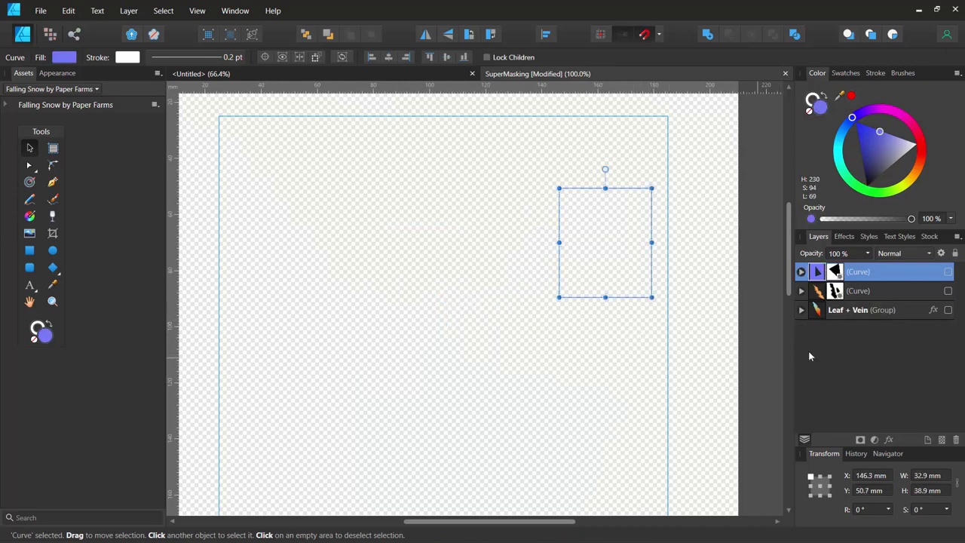
Step: Show the purple curve and move its triangular mask over the curve's upper-left edge, to about X 159 mm, Y 70 mm
left_click(947, 273)
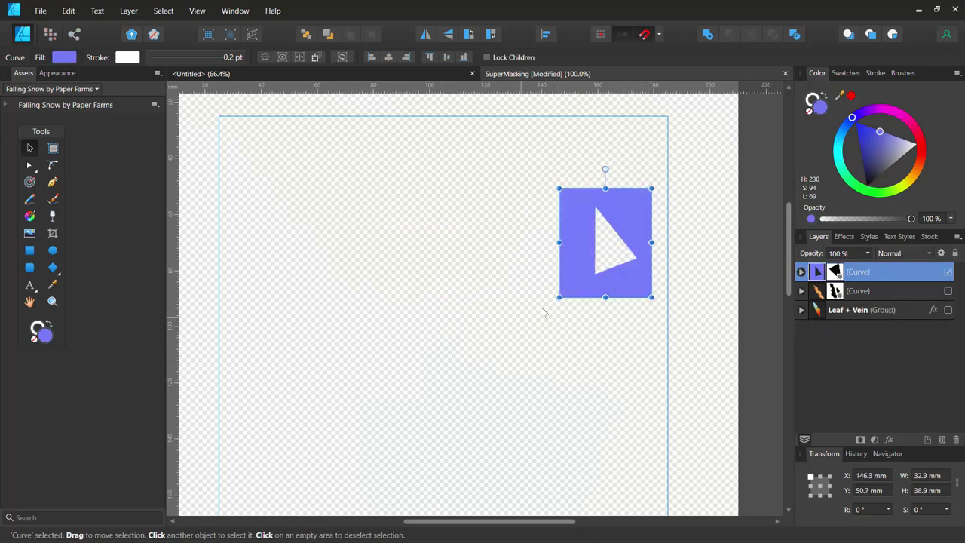
left_click(801, 272)
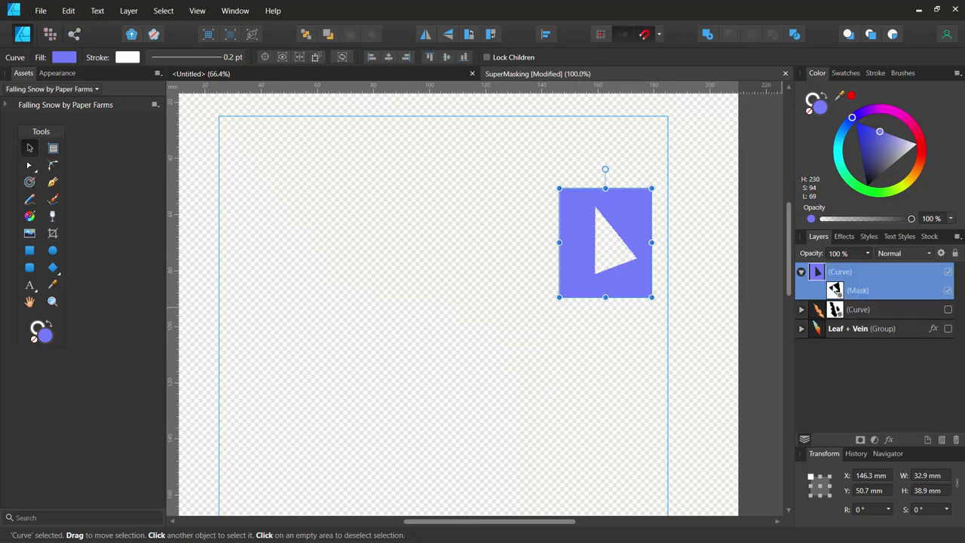
left_click(834, 290)
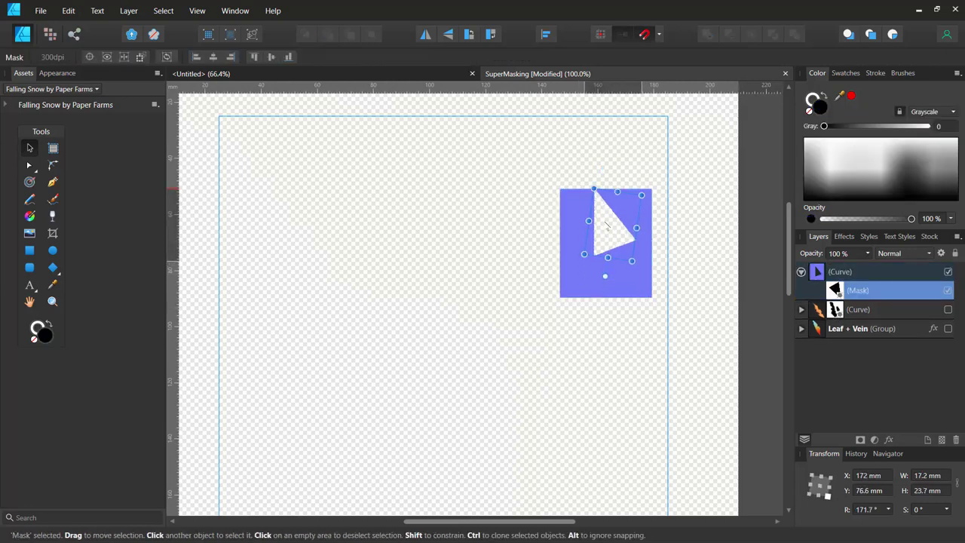
left_click_drag(607, 224, 570, 206)
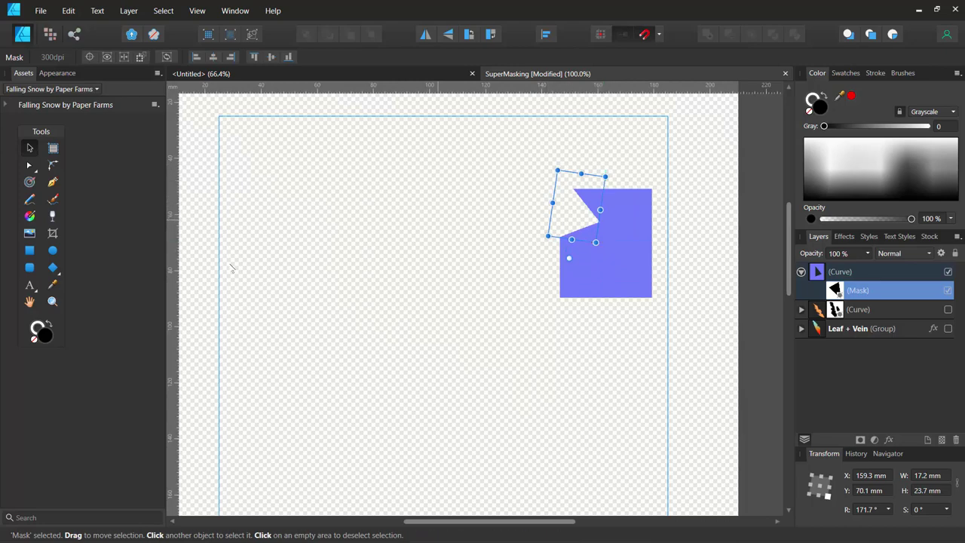
Step: Shift the purple curve's mask slightly further up and left, to about X 158 mm, Y 68 mm
left_click(52, 303)
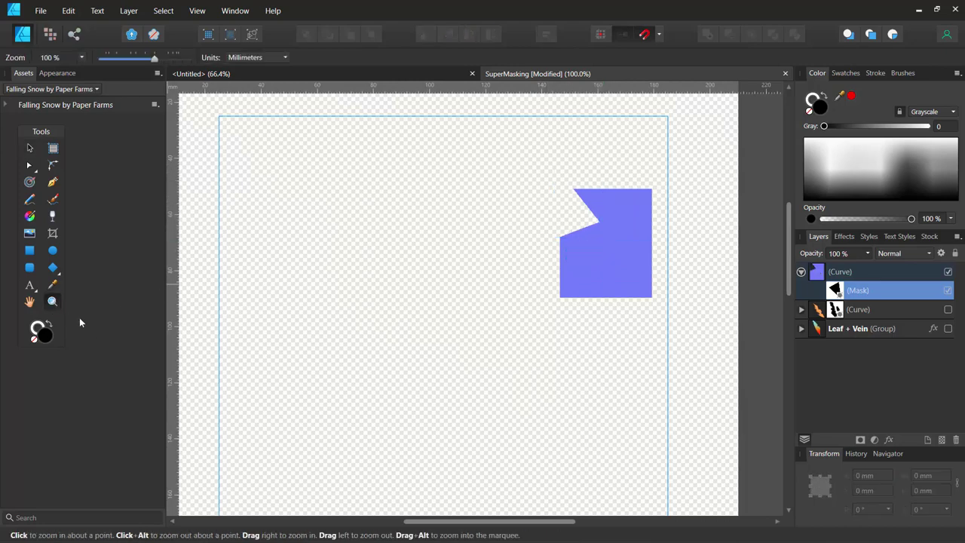
left_click_drag(523, 255, 637, 402)
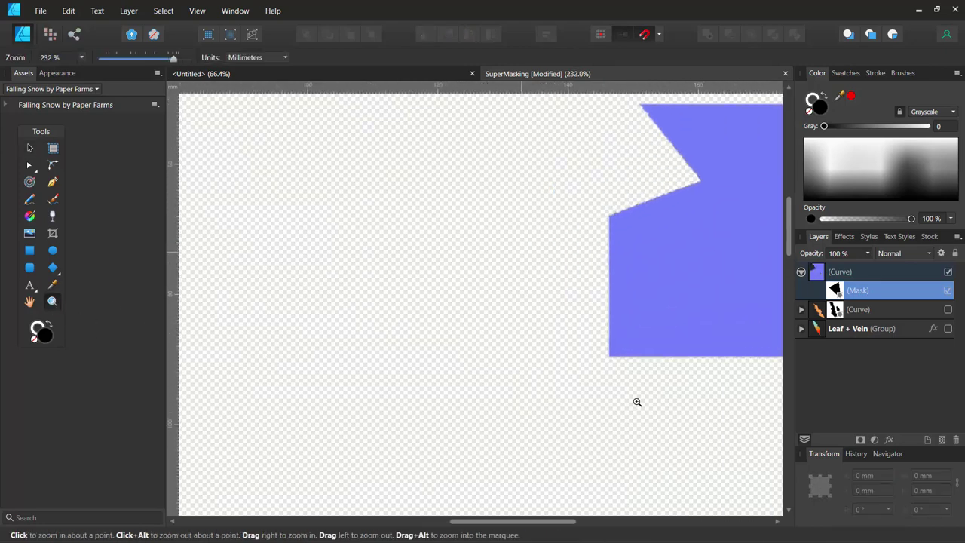
left_click_drag(653, 297, 367, 403)
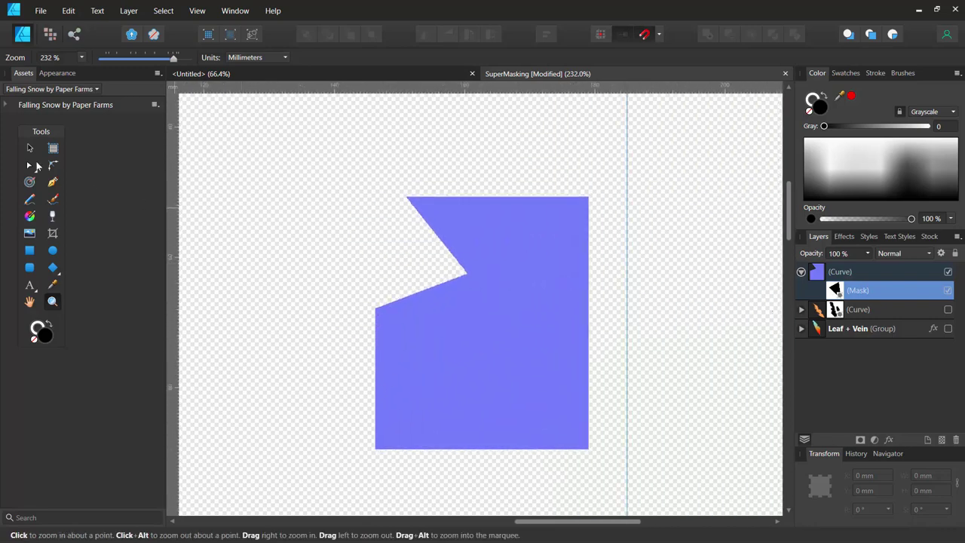
left_click(30, 164)
left_click(29, 148)
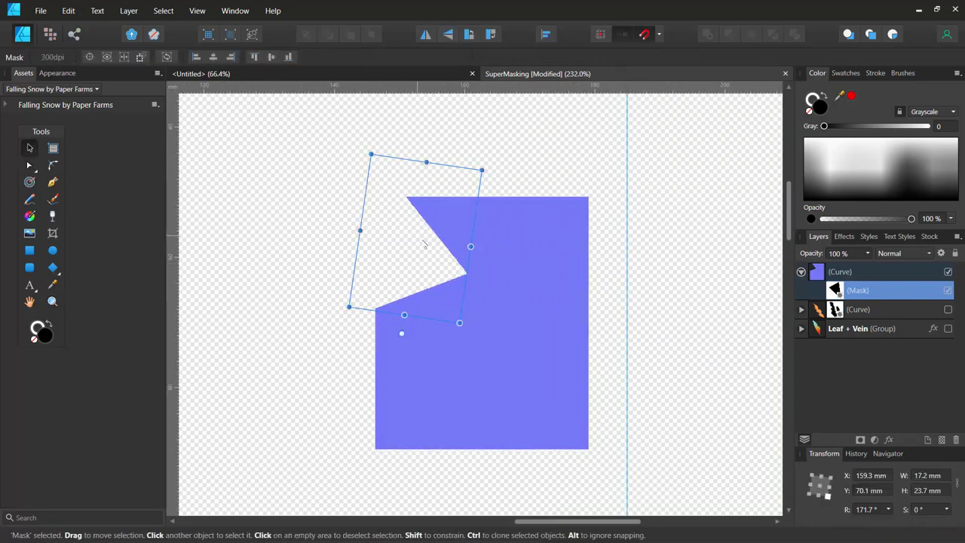
left_click_drag(447, 247, 420, 251)
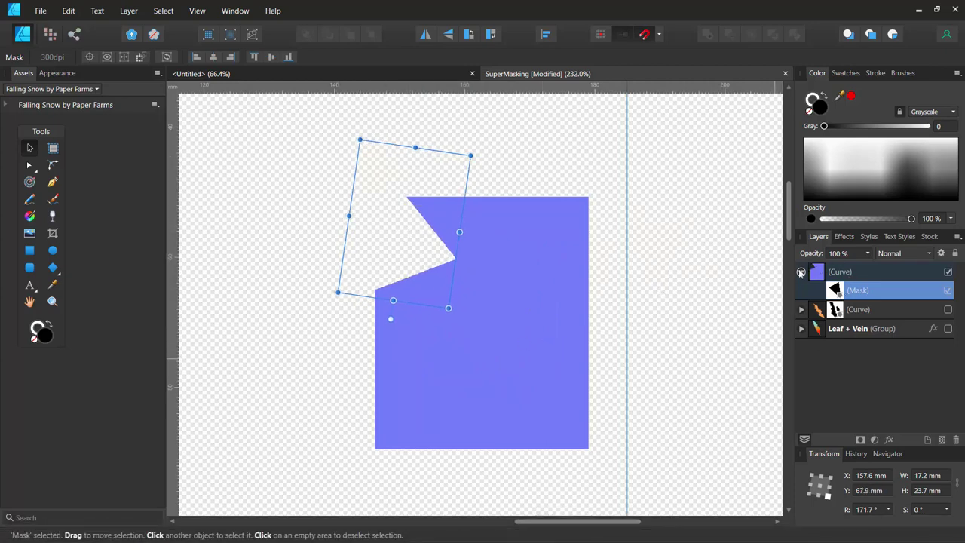
Step: Collapse and hide the purple curve, and show and select the Leaf + Vein group
left_click(801, 273)
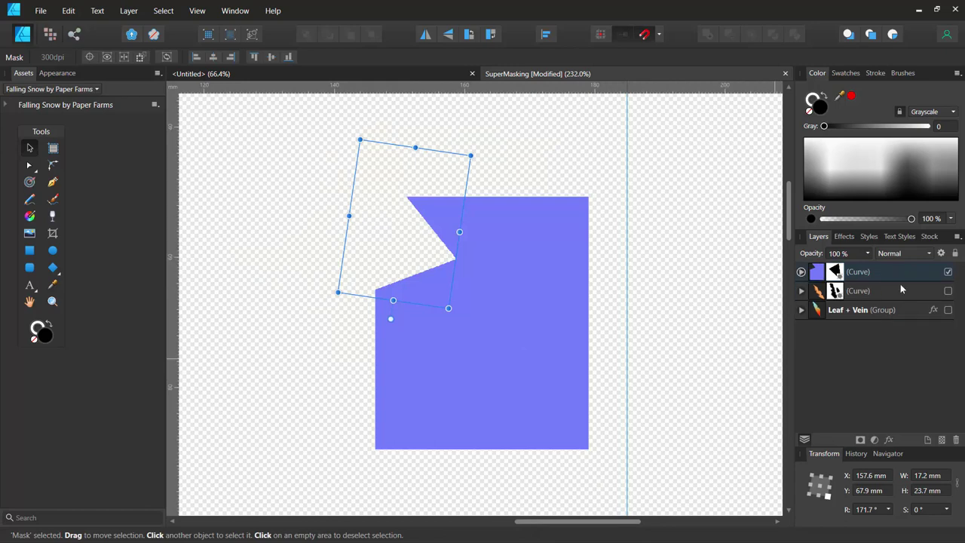
left_click(947, 272)
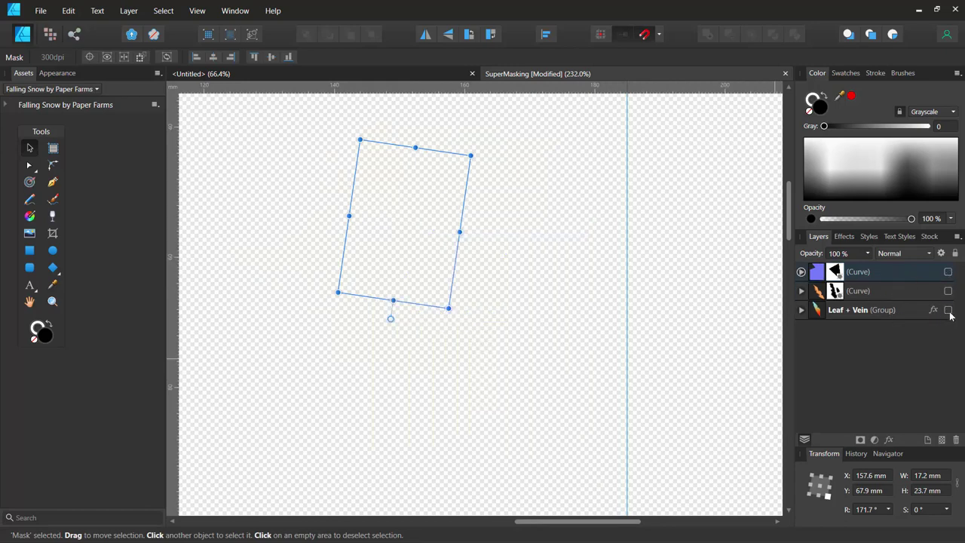
left_click(947, 310)
left_click(852, 312)
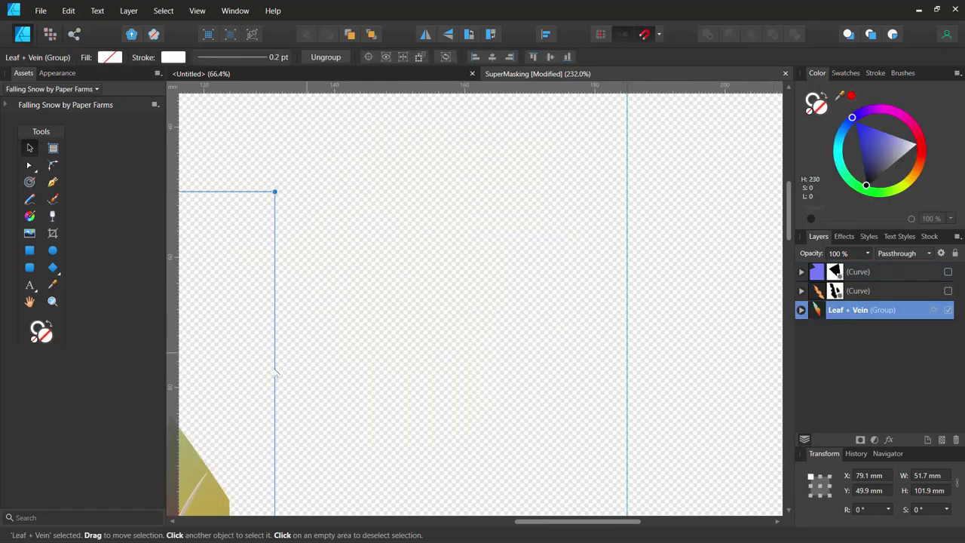
Step: Examine the leaf's veins, colour areas and the notches cut into its edges up close
left_click_drag(237, 402, 663, 242)
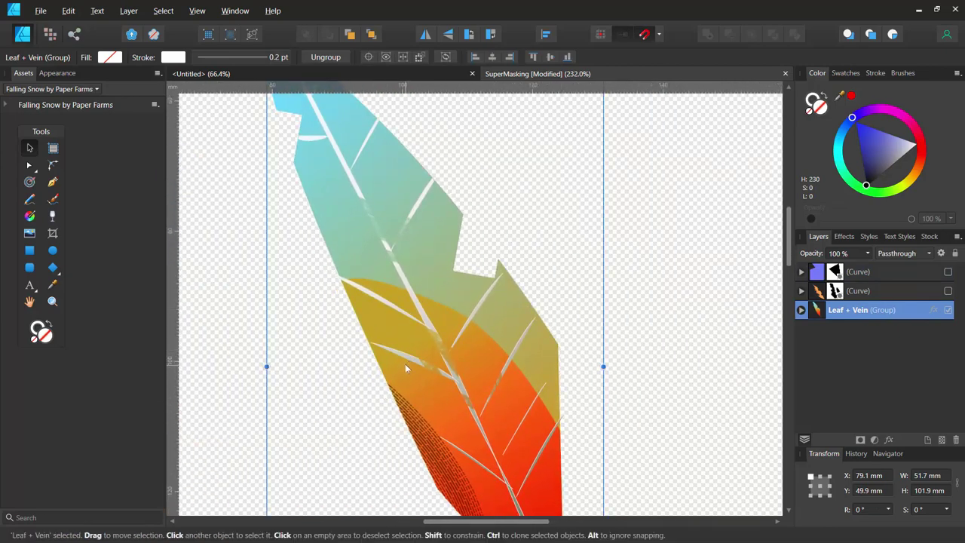
key("alt")
left_click(51, 302)
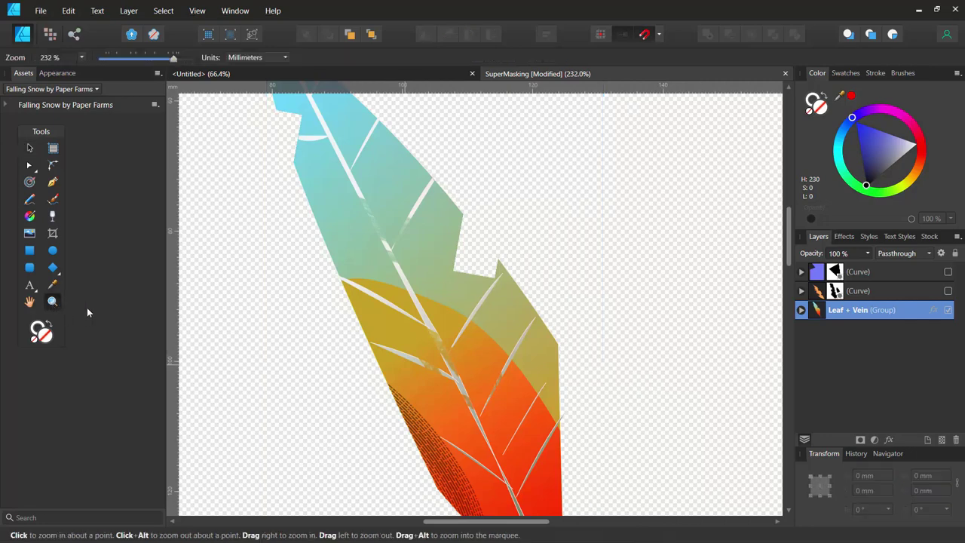
left_click_drag(469, 338, 340, 237)
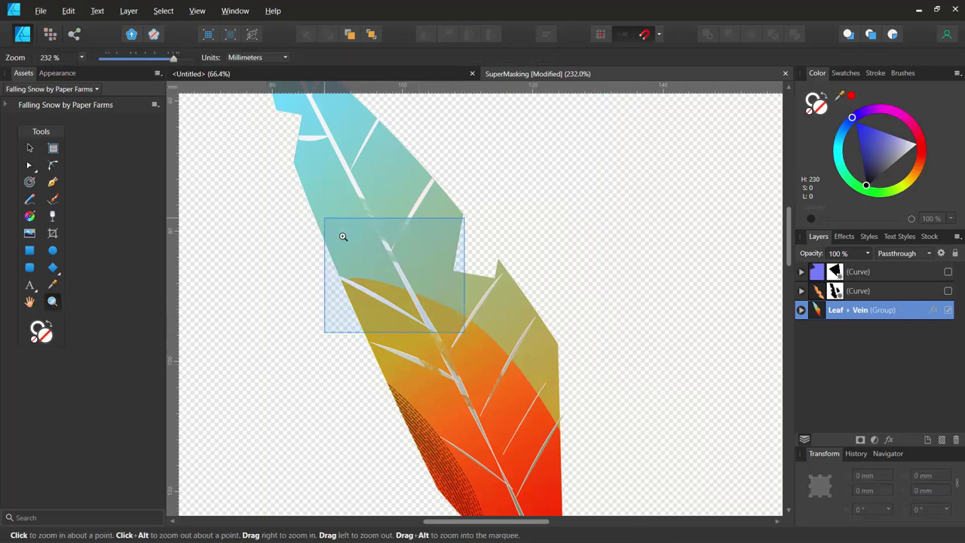
left_click_drag(413, 291, 505, 400)
left_click_drag(424, 280, 475, 354)
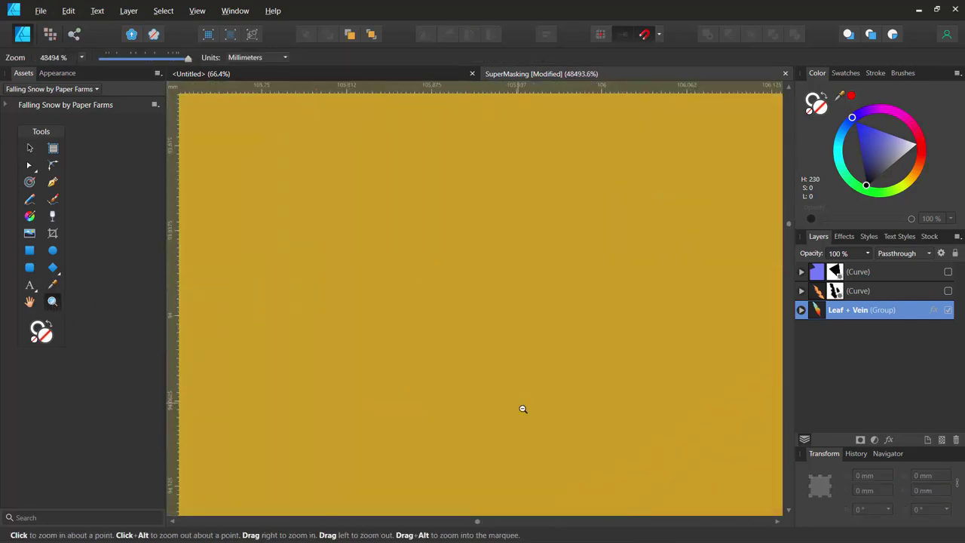
left_click_drag(517, 399, 421, 291)
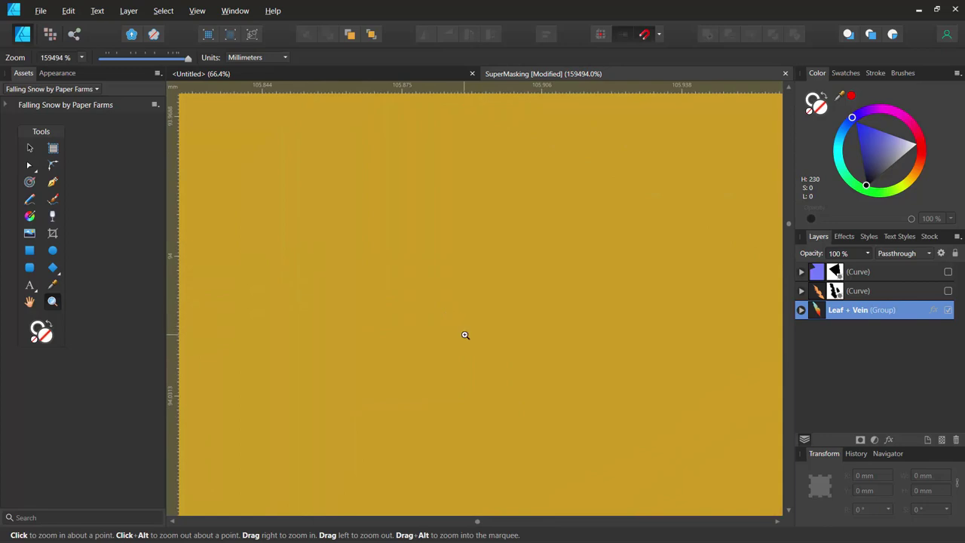
key("ctrl+0")
key("space")
left_click_drag(493, 279, 477, 310)
key("ctrl+1")
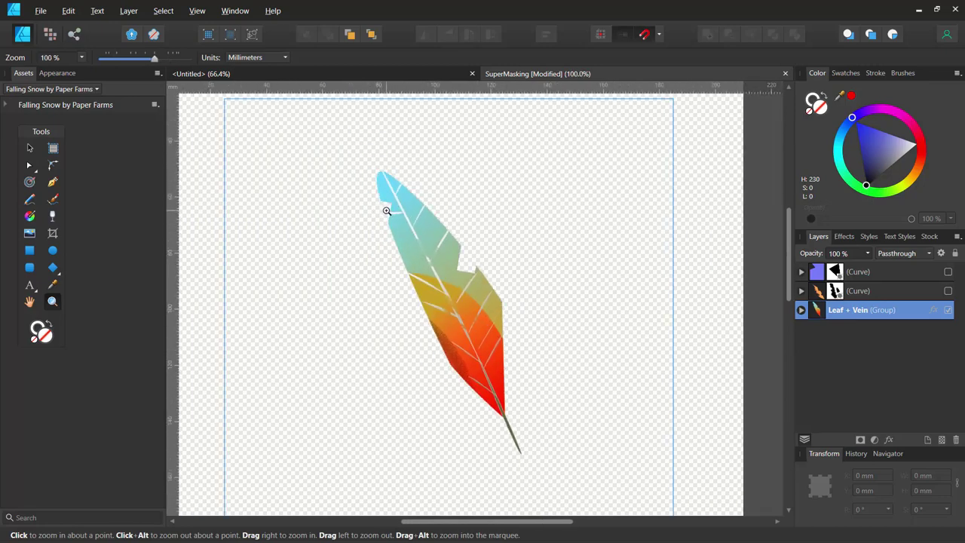
left_click_drag(385, 208, 446, 247)
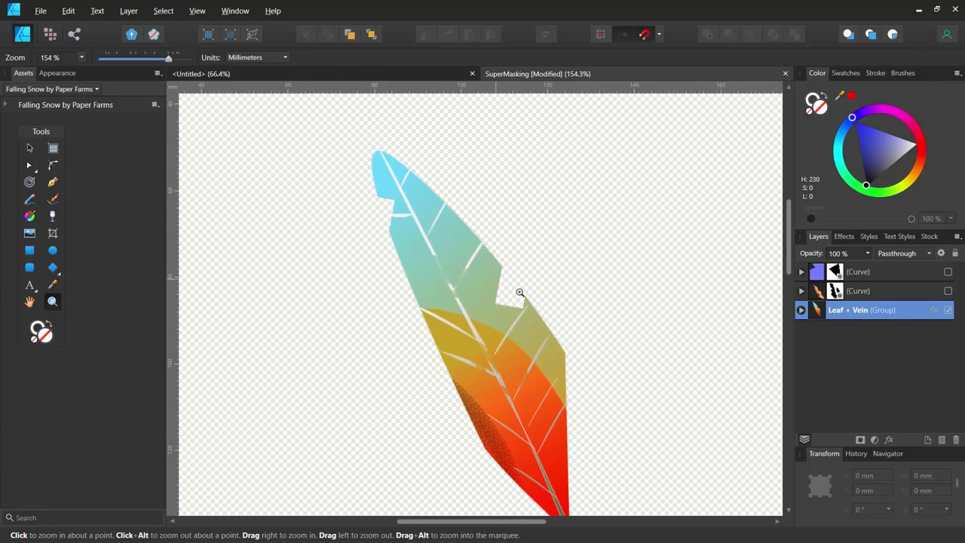
Step: Float the Navigator over the workspace and use it to enlarge the leaf's upper part to 200%
left_click(882, 453)
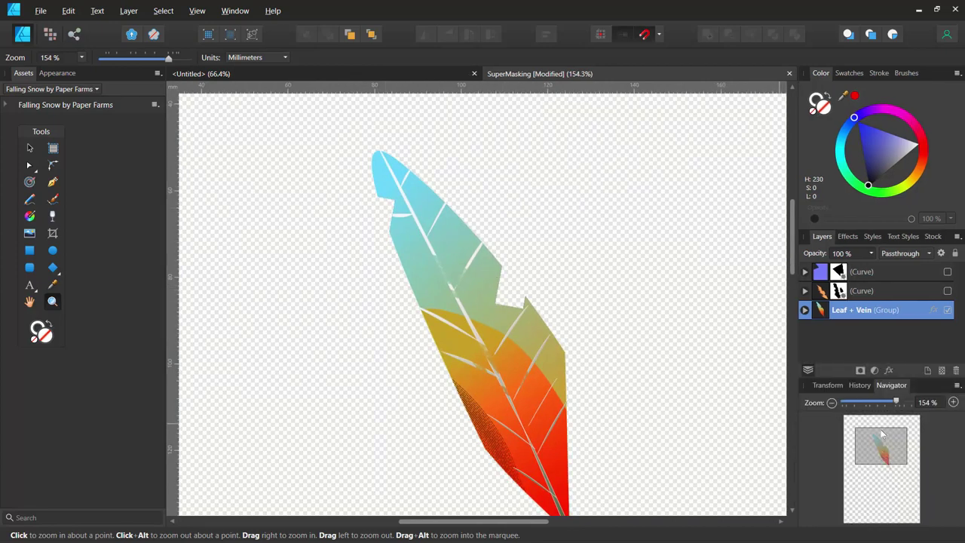
left_click_drag(888, 383, 113, 177)
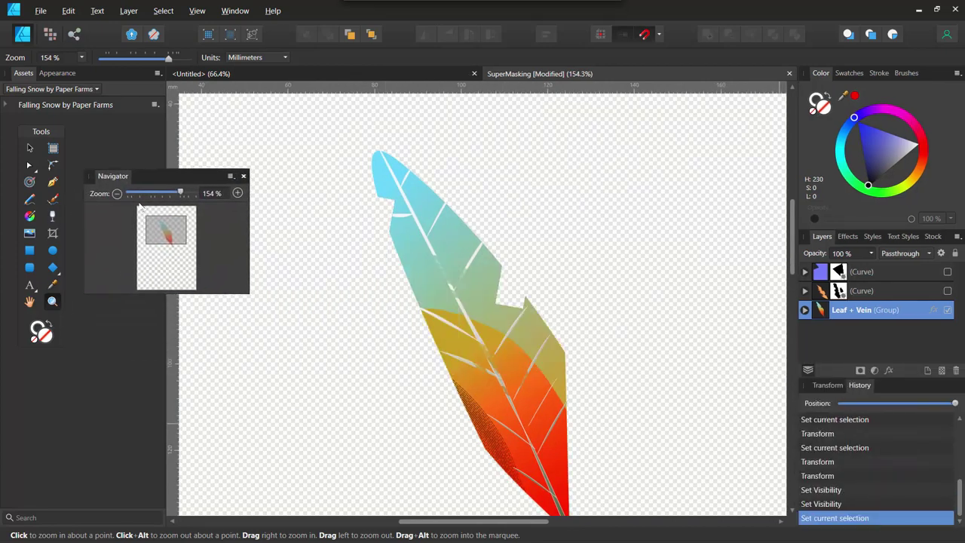
left_click_drag(164, 213, 183, 194)
mouse_move(175, 229)
left_mouse_down()
mouse_move(183, 248)
mouse_move(166, 228)
left_mouse_up()
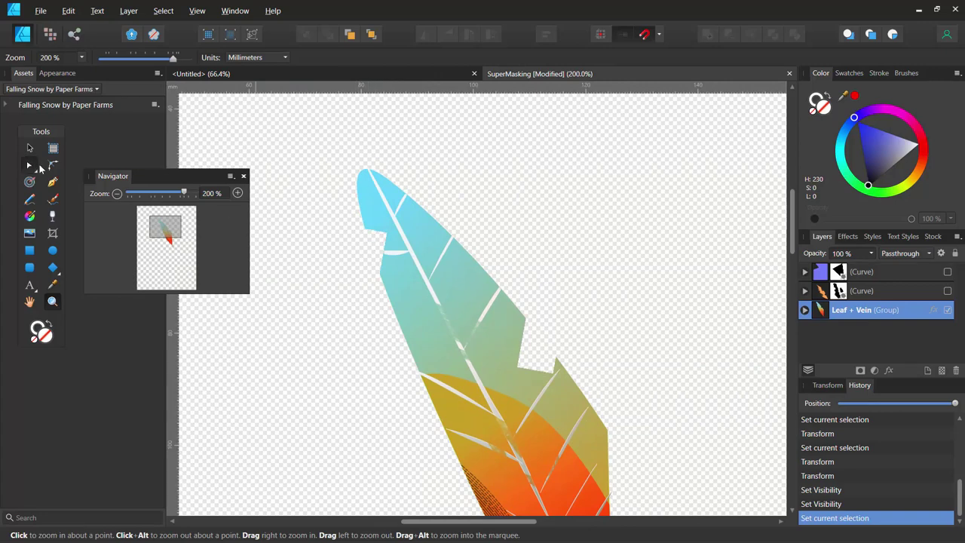
Step: Expand Leaf + Vein, Masking Super and its leaf curve to list the masks, with the layer list floated and enlarged beside the leaf
left_click(30, 165)
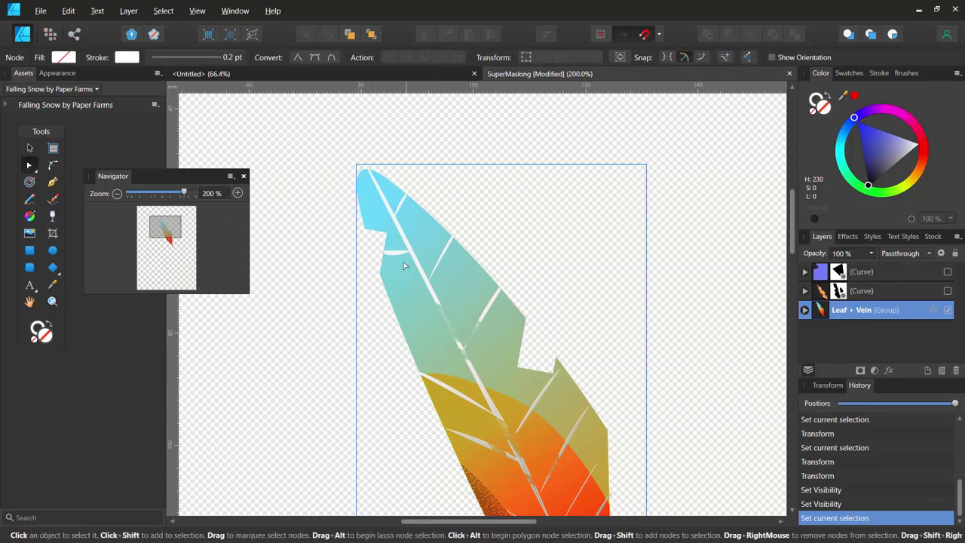
left_click(804, 310)
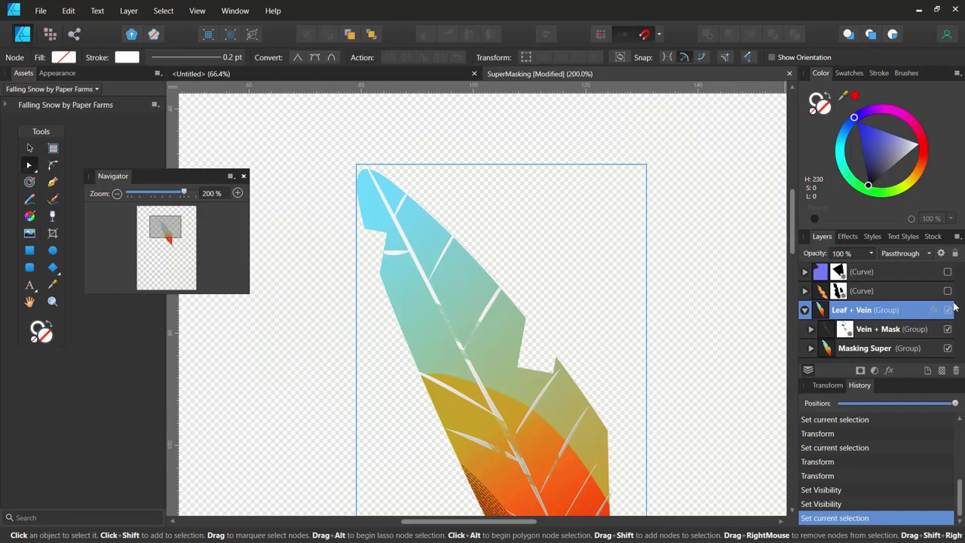
left_click(859, 351)
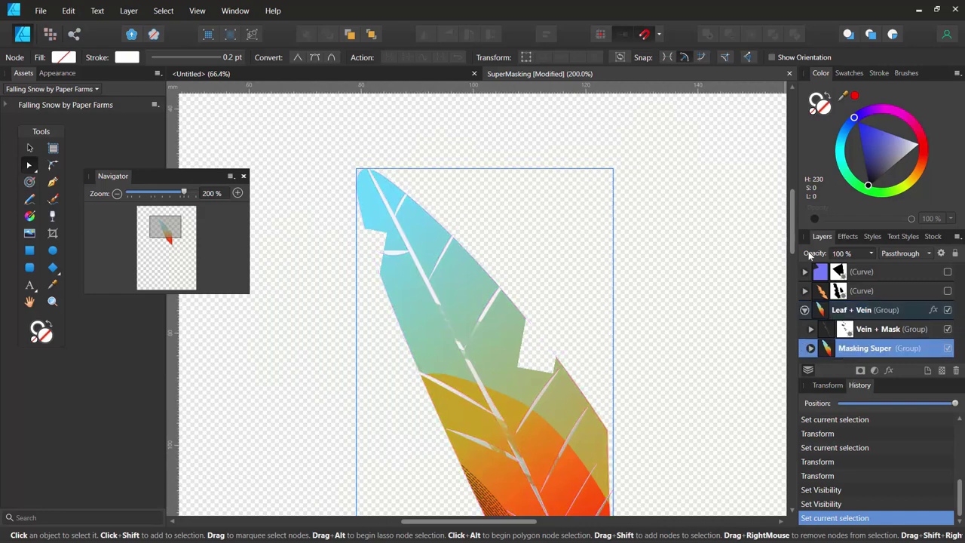
left_click_drag(821, 239, 644, 142)
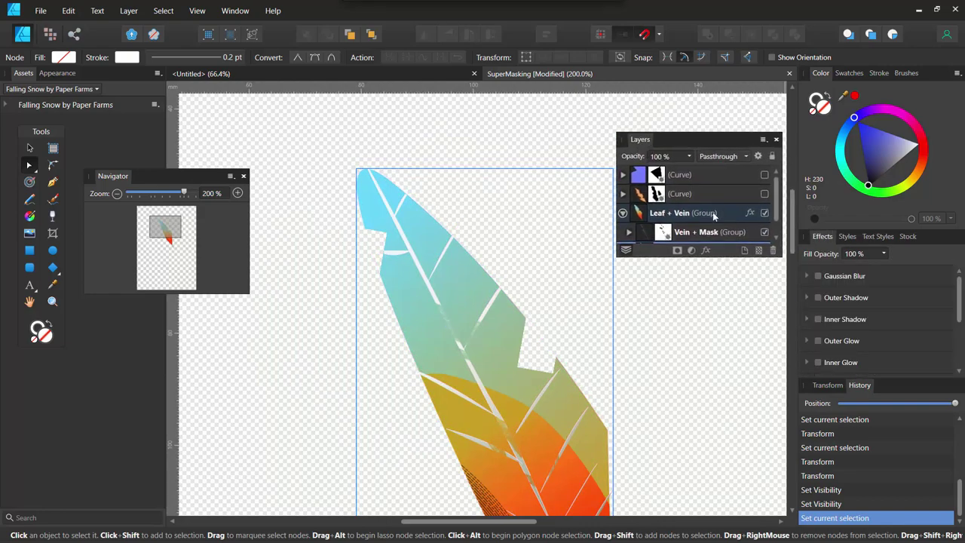
left_click_drag(767, 256, 767, 486)
left_click(628, 251)
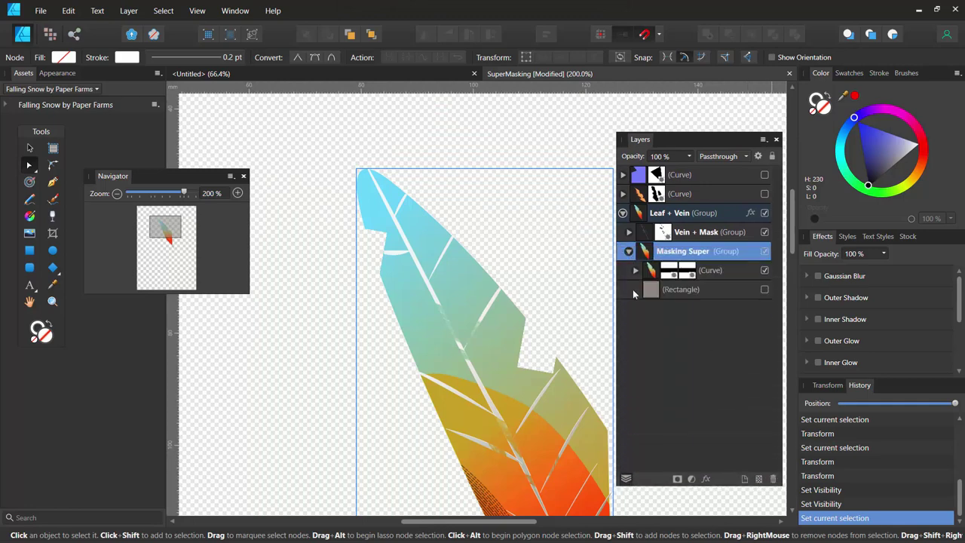
left_click(636, 270)
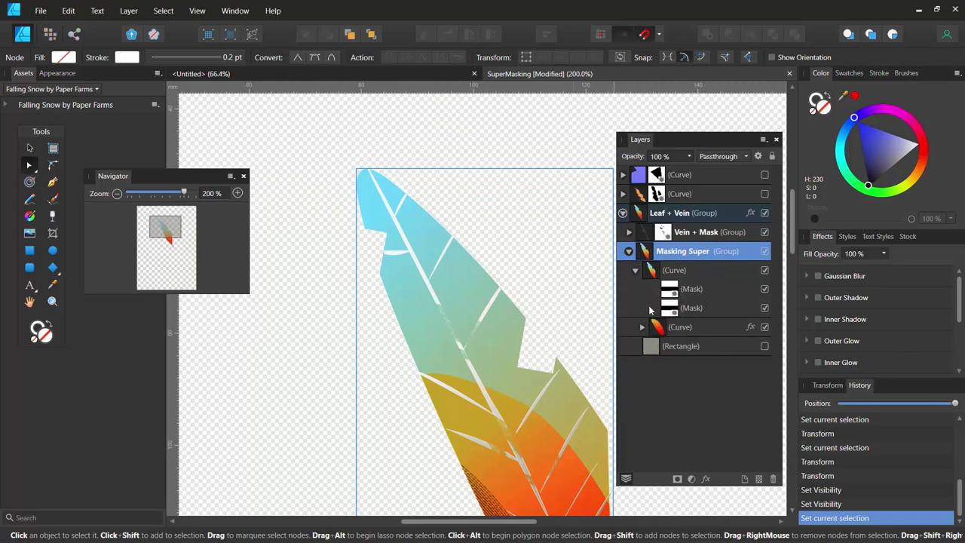
Step: Move the leaf curve's two rectangular masks completely off the leaf, one beyond its right edge and one beyond its left
left_click(670, 292)
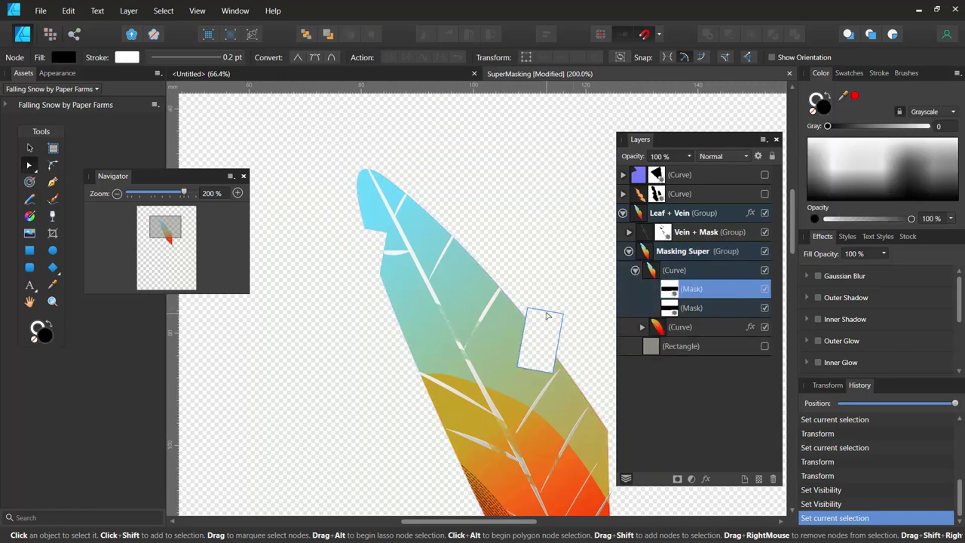
left_click(28, 147)
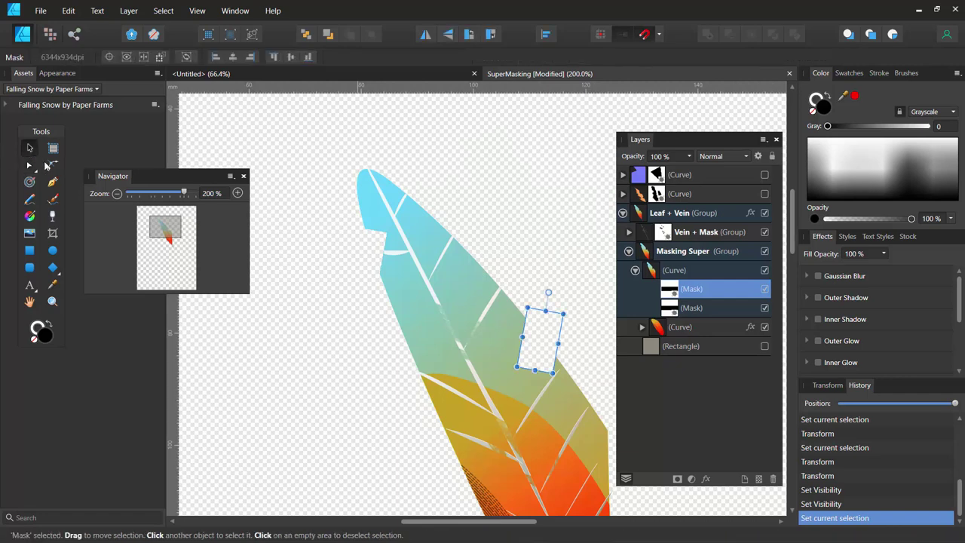
left_click_drag(549, 336, 549, 245)
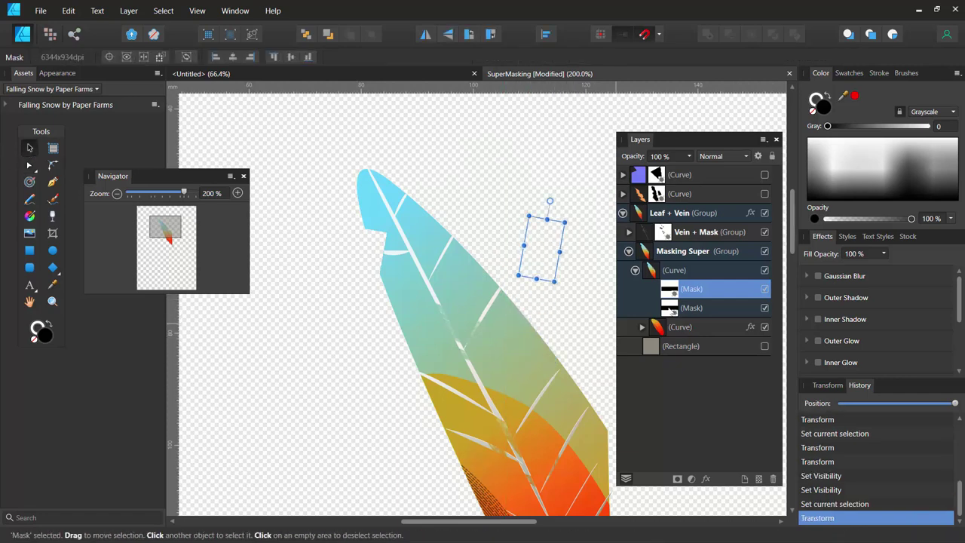
left_click(671, 309)
left_click_drag(363, 263, 315, 230)
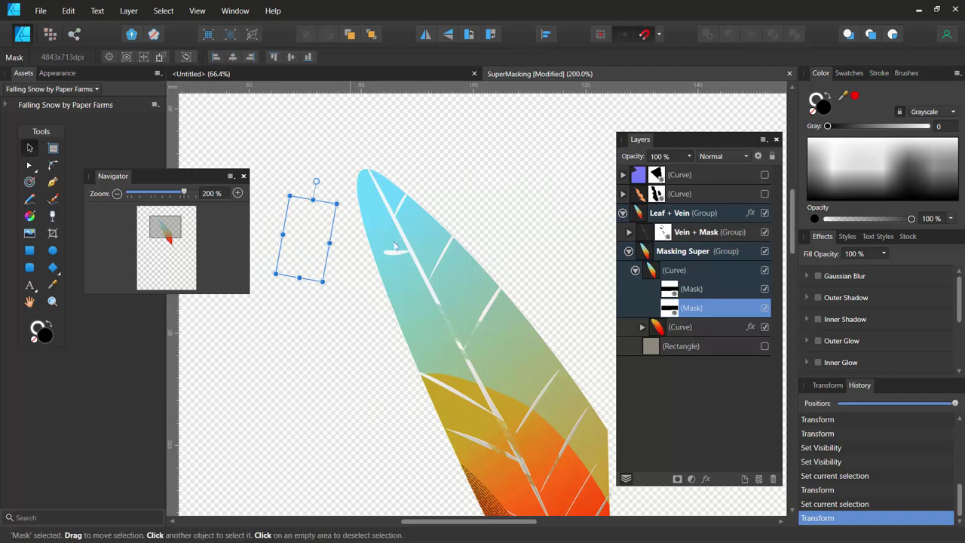
Step: Move the first mask back over the leaf's right edge and the second over its left edge just above the gold area
left_click(531, 277)
left_click(669, 294)
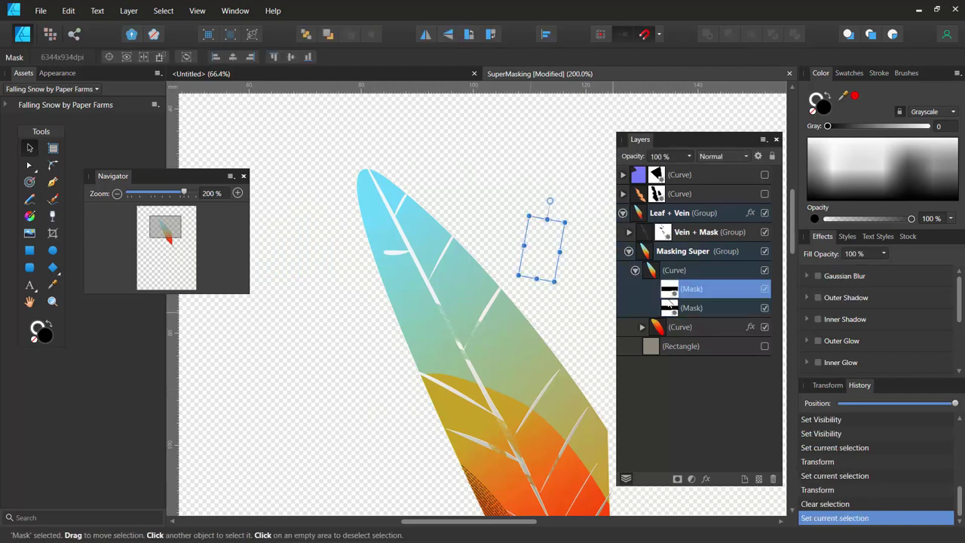
left_click_drag(547, 260, 566, 365)
left_click(667, 308)
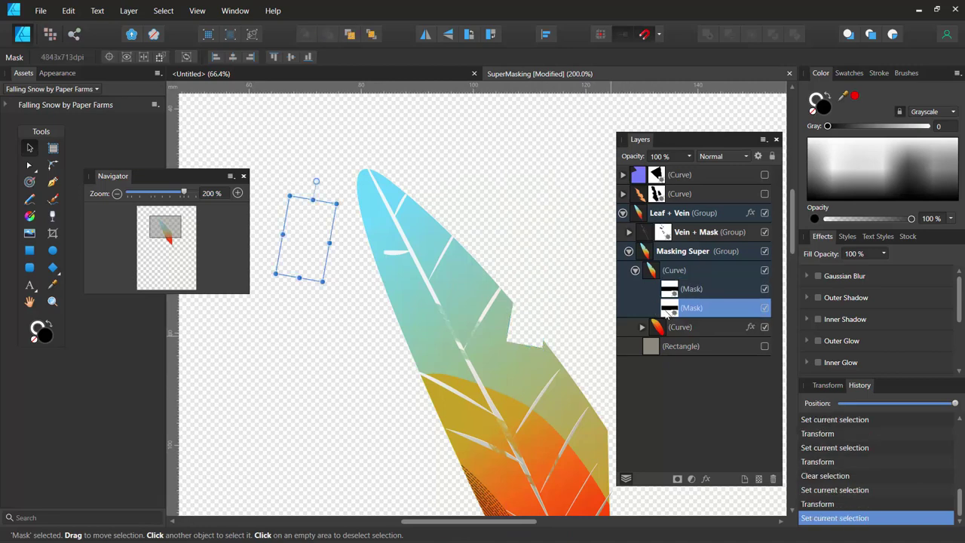
left_click_drag(375, 344, 405, 333)
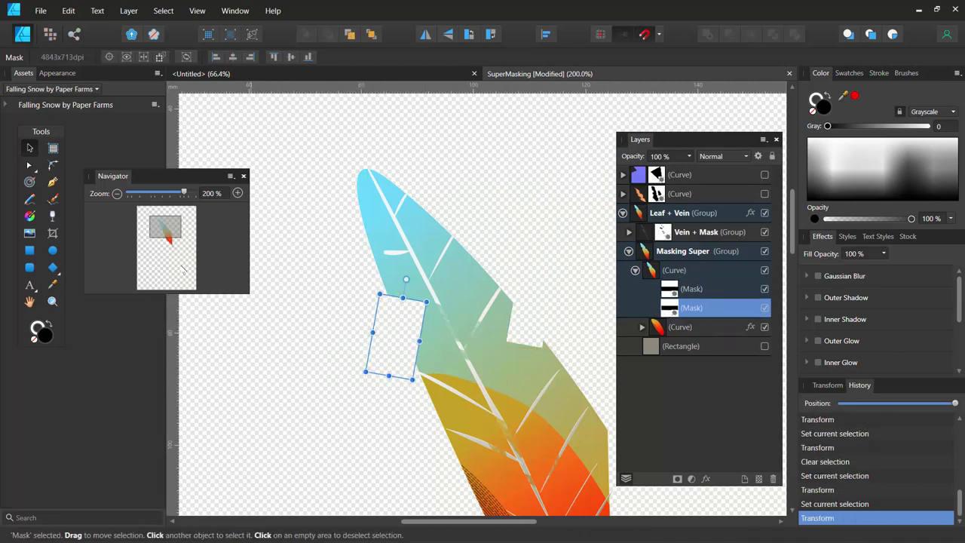
Step: Collapse the Masking Super group, expand the Vein + Mask group and select its mask
left_click(53, 302)
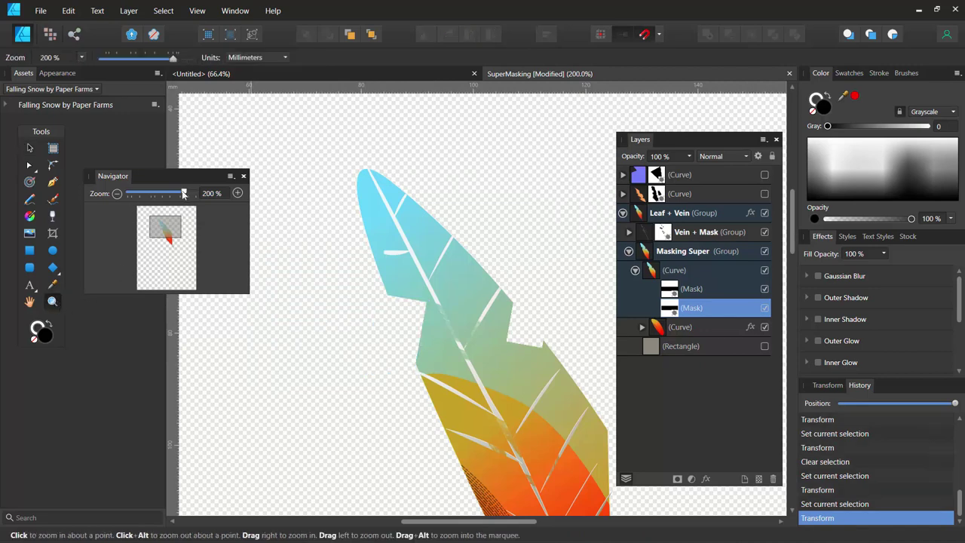
left_click_drag(183, 193, 172, 194)
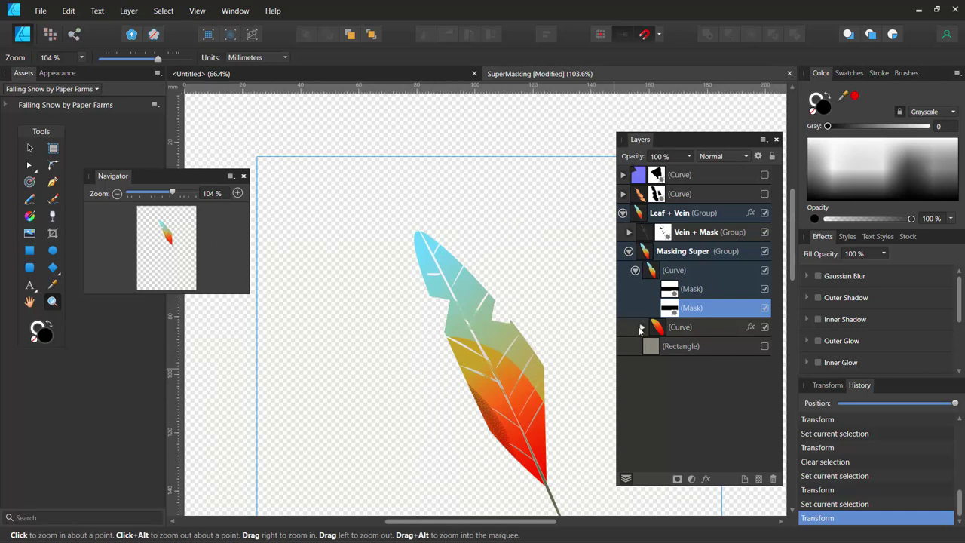
left_click(641, 327)
left_click(641, 327)
left_click(628, 252)
left_click(629, 233)
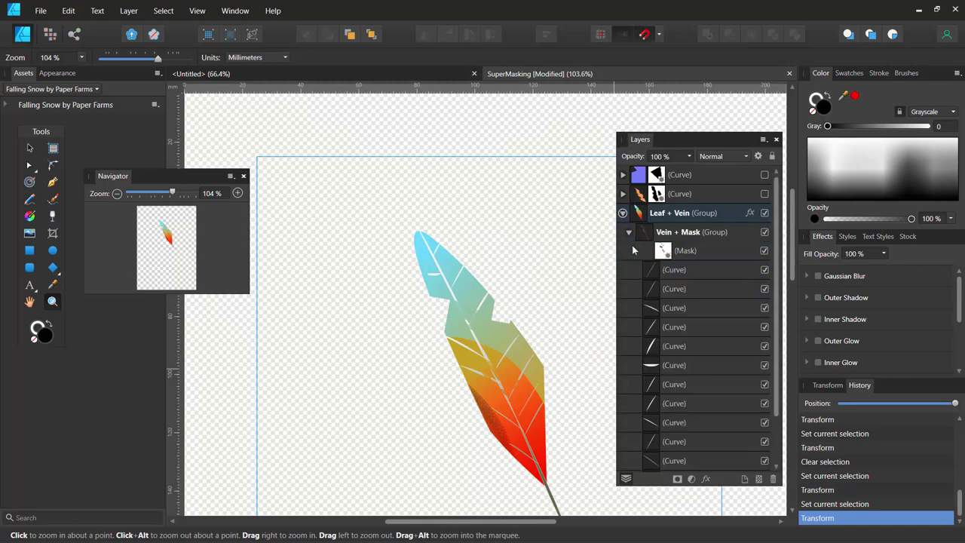
left_click(662, 252)
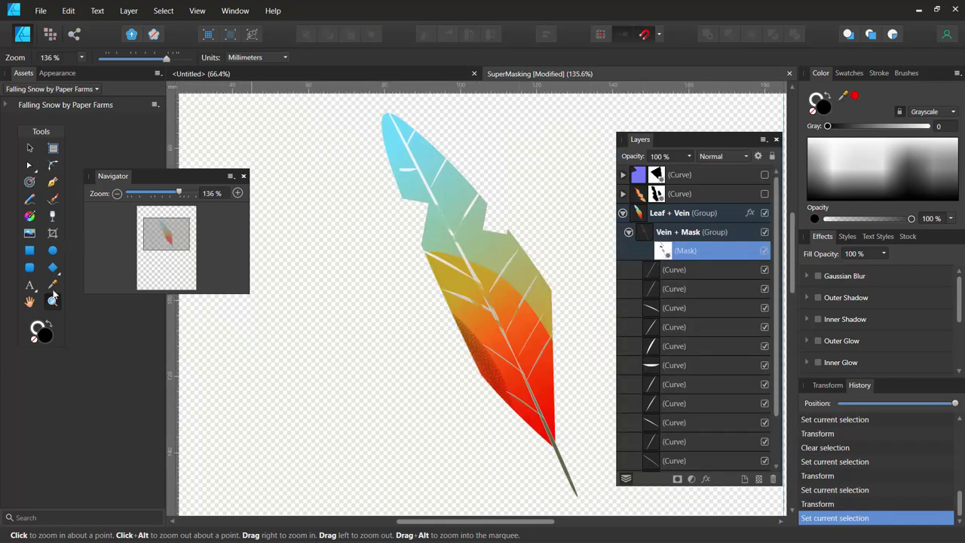
Step: Examine the partly hidden veins up close and inspect the vein mask's painted black strokes in isolation
left_click_drag(470, 284, 494, 300)
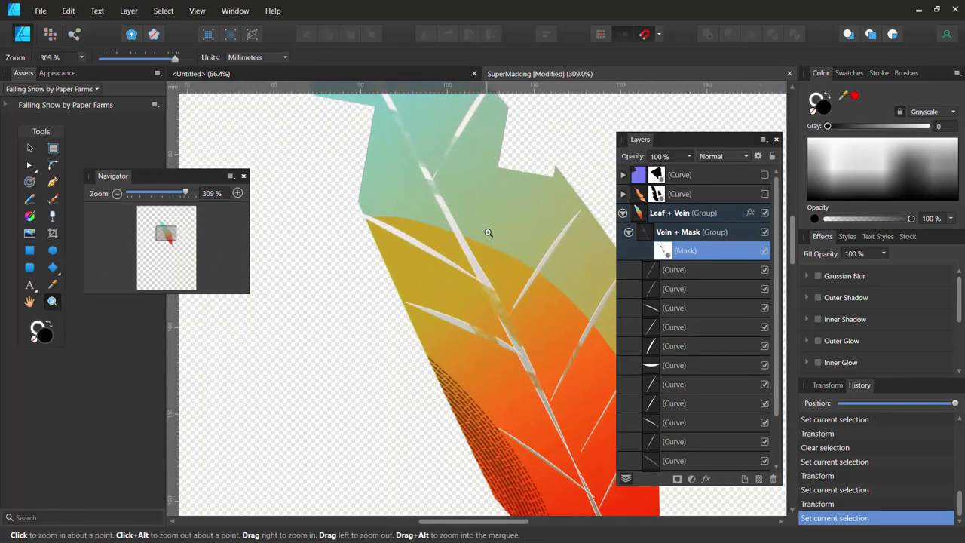
left_click_drag(441, 173, 459, 257)
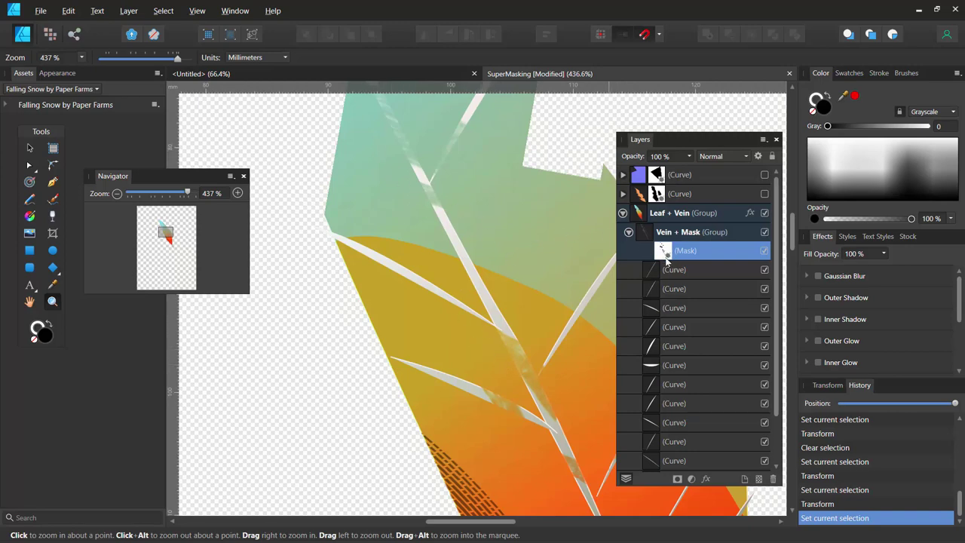
left_click(665, 259, "alt")
left_click_drag(415, 261, 505, 441)
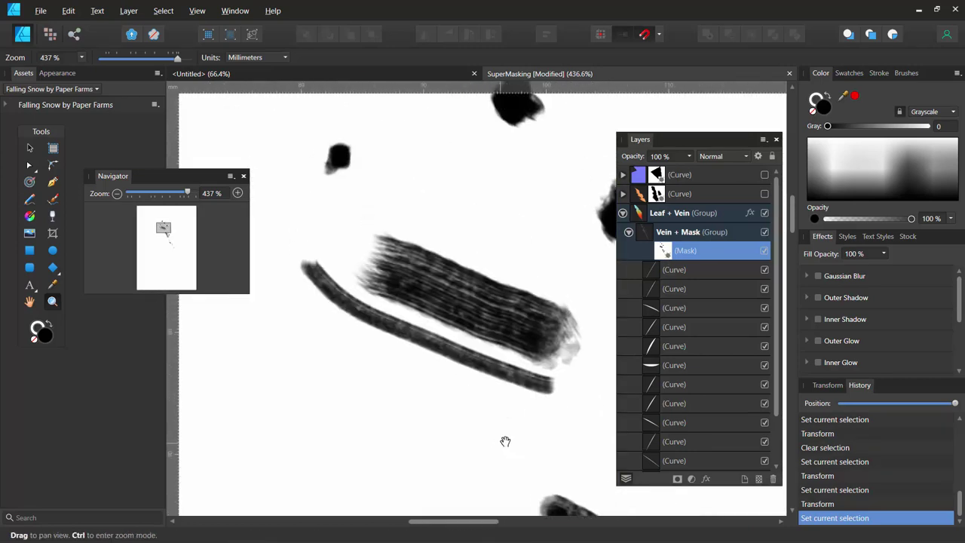
mouse_move(472, 241)
left_mouse_down()
mouse_move(370, 362)
mouse_move(416, 303)
mouse_move(421, 204)
mouse_move(392, 171)
left_mouse_up()
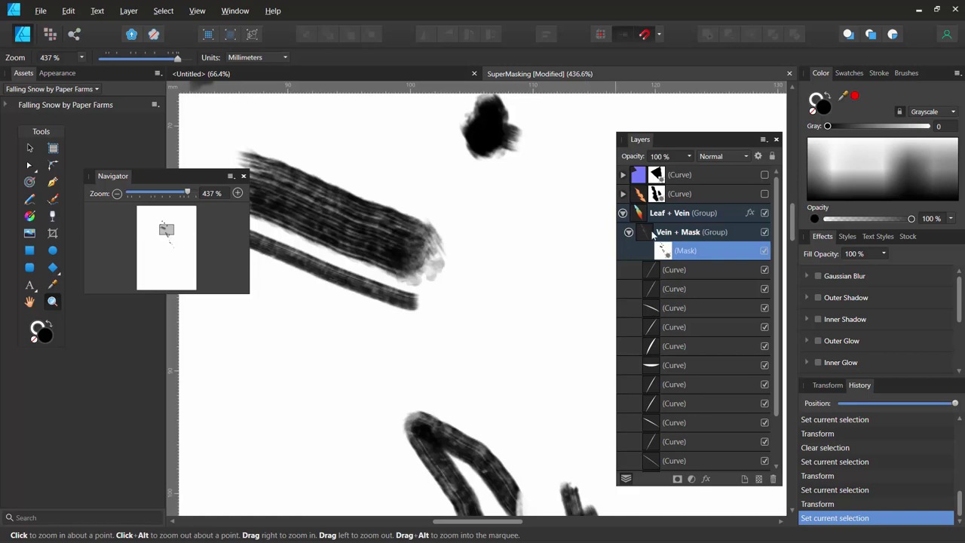
left_click(644, 236)
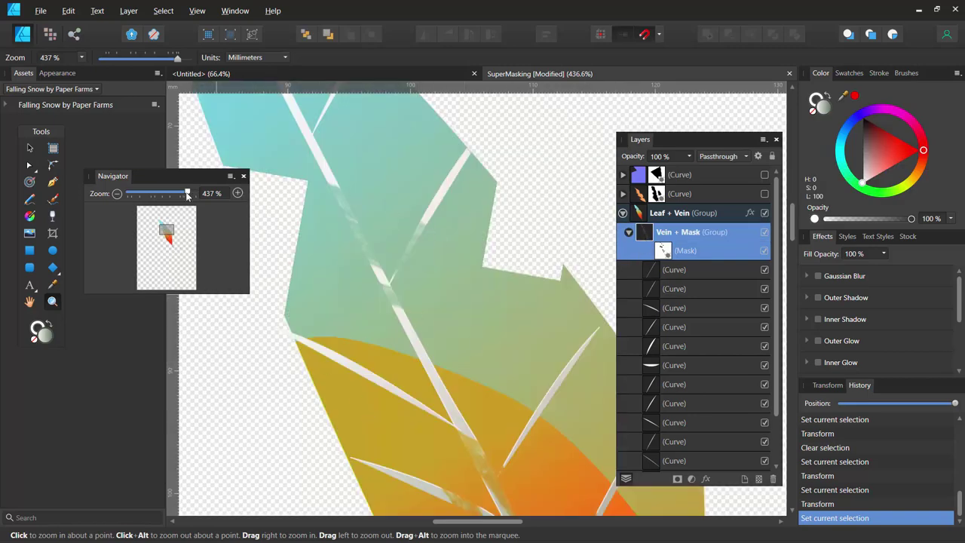
left_click_drag(187, 195, 184, 198)
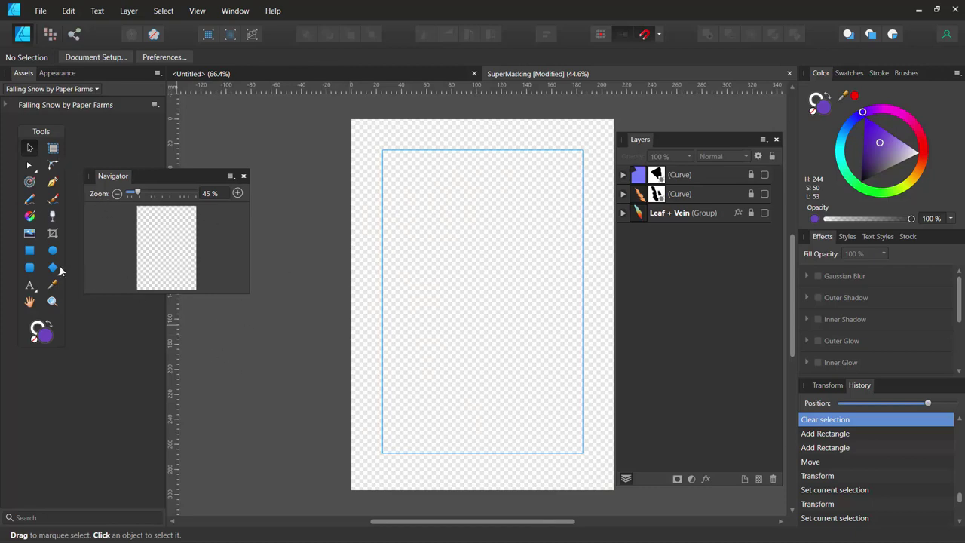
Step: Draw a purple rectangle about 66 by 93 mm and an ellipse about 65 by 57 mm overlapping its left edge
left_click(30, 253)
mouse_move(424, 187)
left_mouse_down()
mouse_move(519, 300)
mouse_move(507, 301)
left_mouse_up()
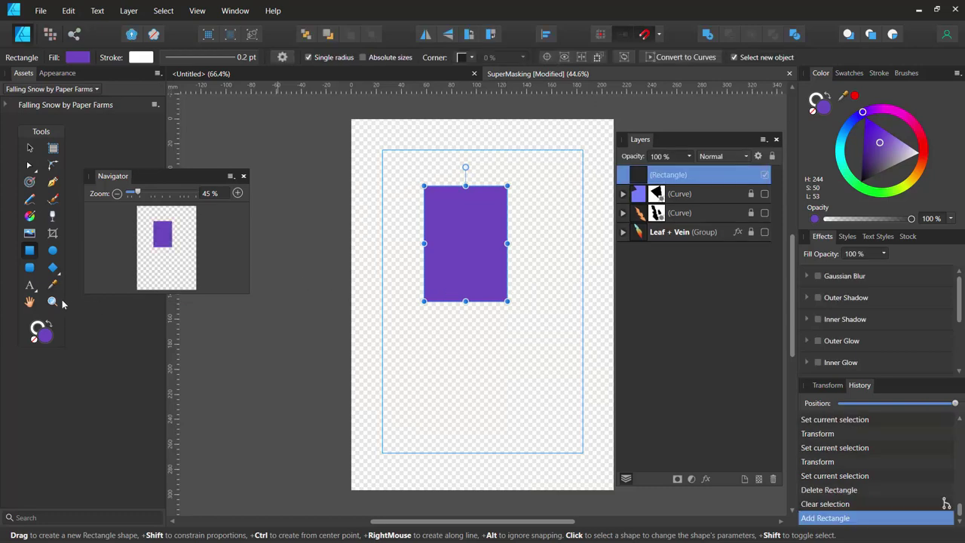
left_click(53, 251)
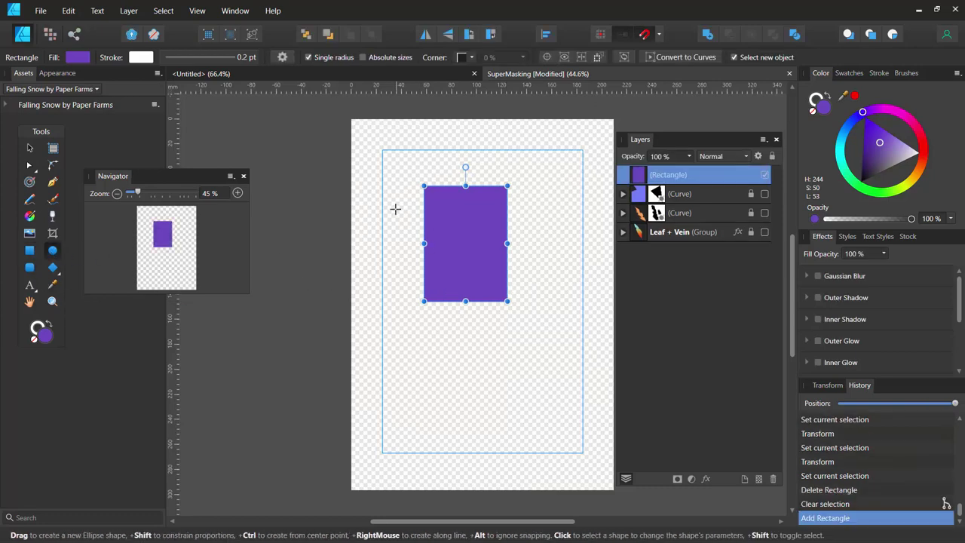
left_click_drag(393, 205, 474, 276)
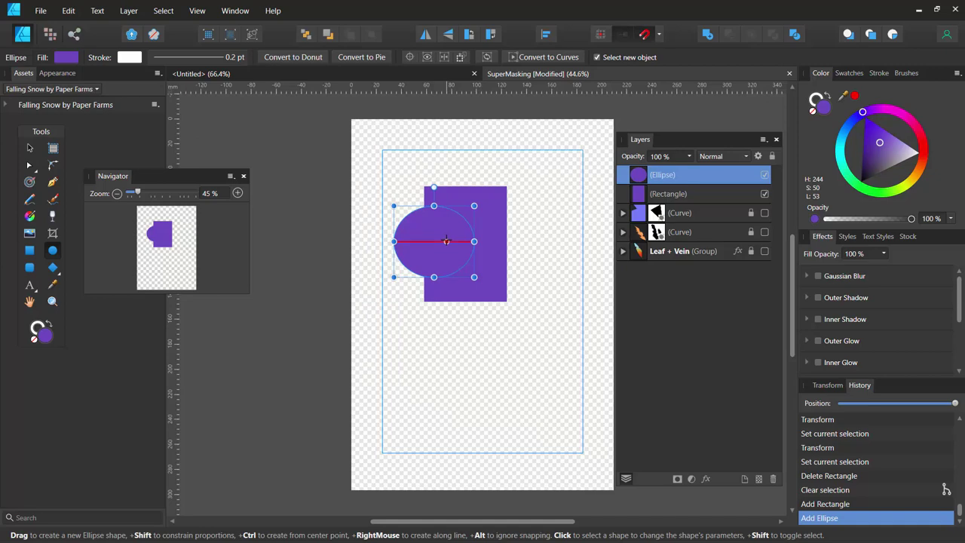
key("ctrl+j")
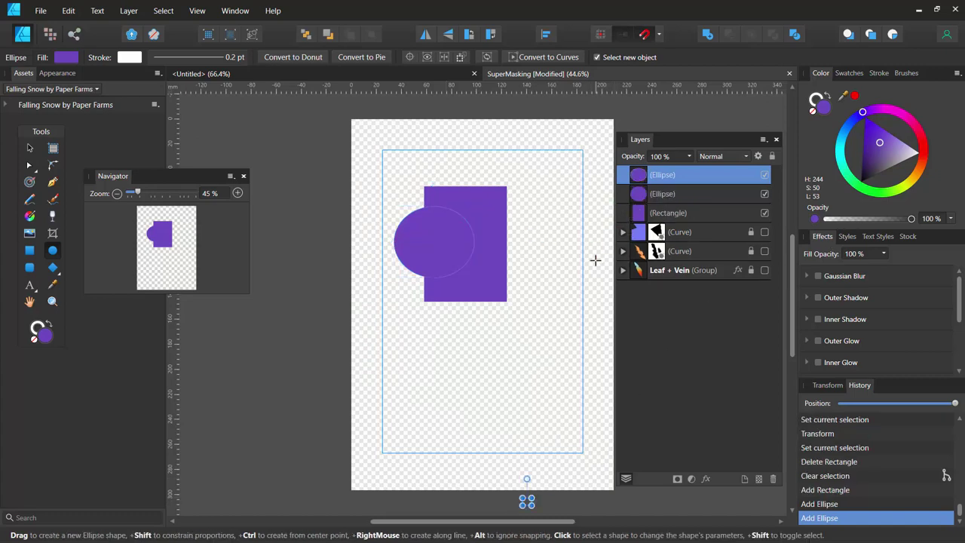
key("ctrl+z")
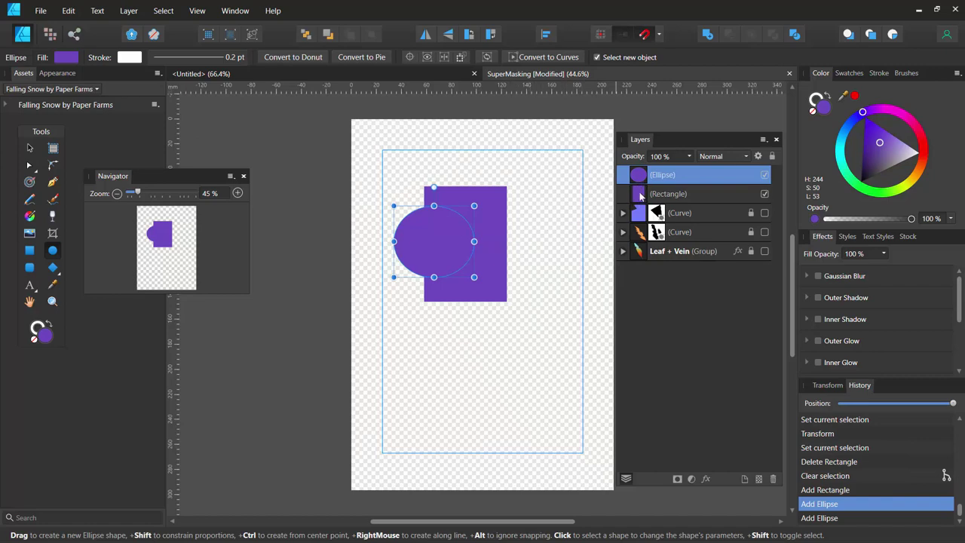
Step: Nest the ellipse inside the rectangle so it is clipped, and centre it horizontally in the rectangle's upper part
left_click_drag(639, 177, 654, 208)
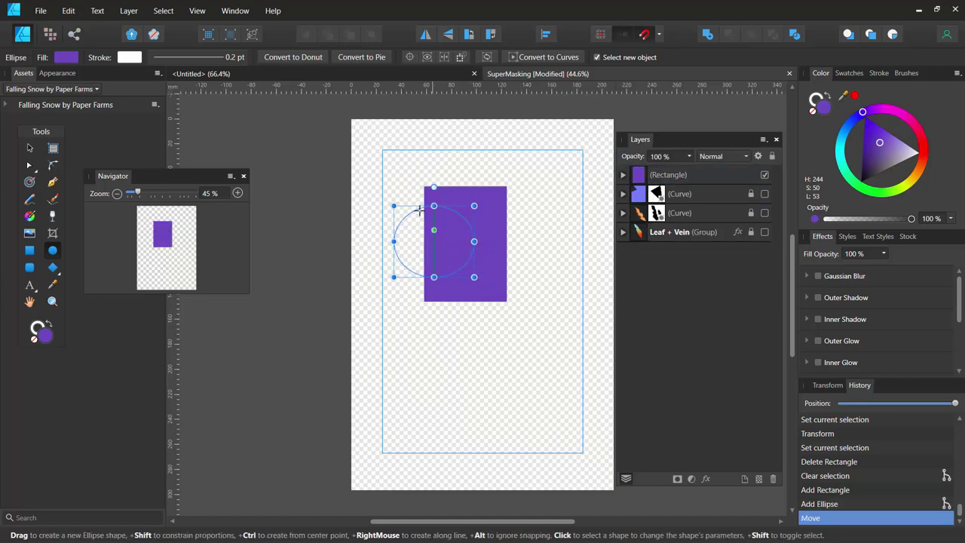
left_click(30, 147)
left_click_drag(439, 239, 461, 232)
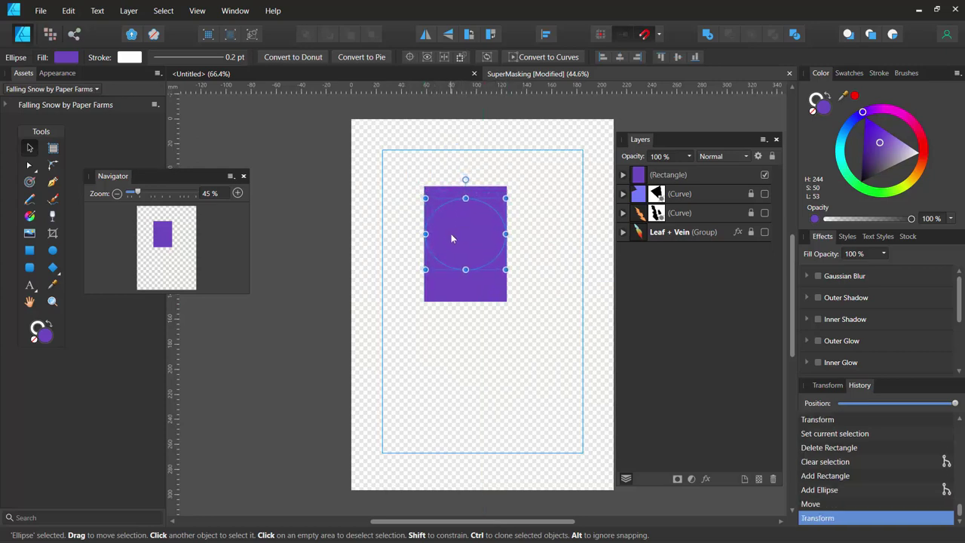
Step: Fill the clipped ellipse with pinkish red, hue 344, and move it over the rectangle's lower-left corner
left_click(920, 141)
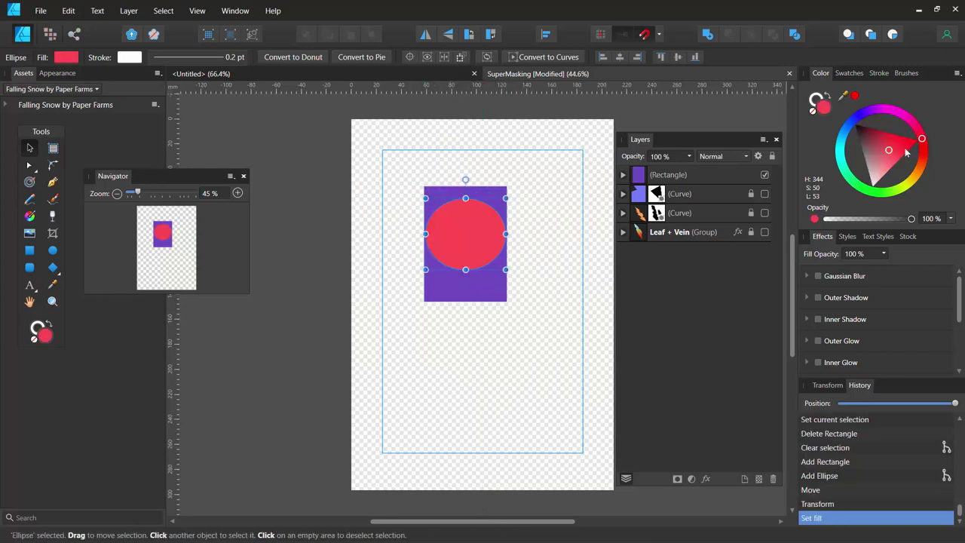
left_click_drag(467, 211, 446, 278)
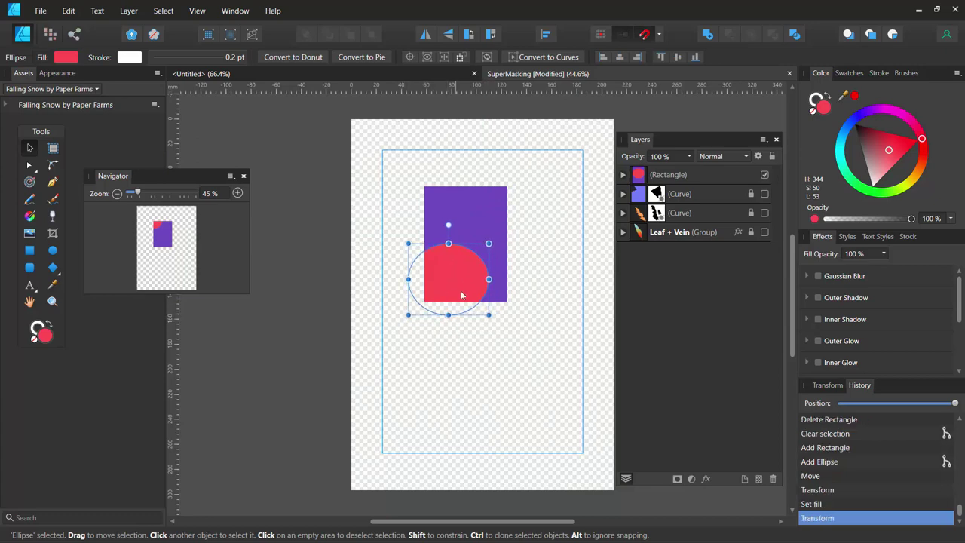
Step: Release the ellipse from inside the rectangle and move it so it overlaps the rectangle's right edge
left_click(622, 175)
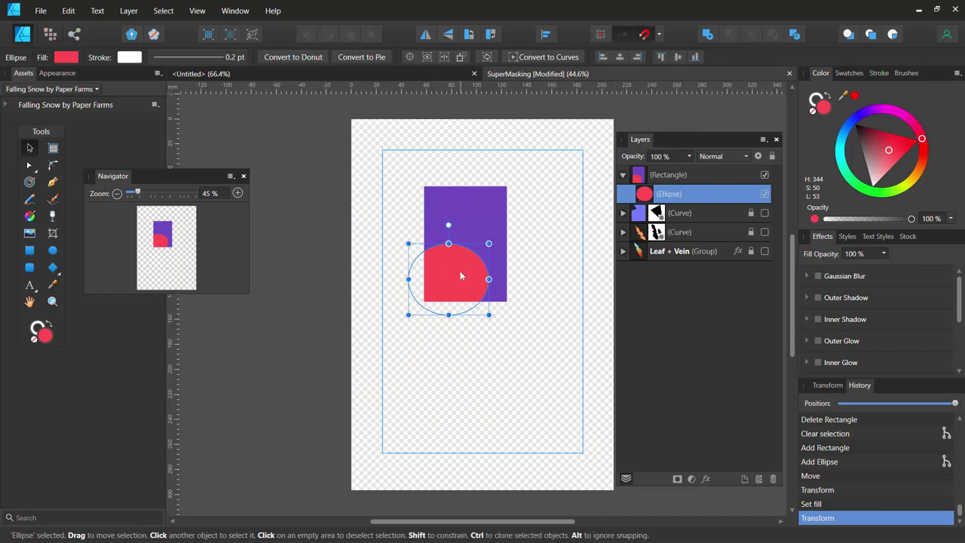
mouse_move(628, 191)
left_mouse_down()
mouse_move(641, 189)
mouse_move(644, 173)
mouse_move(630, 193)
left_mouse_up()
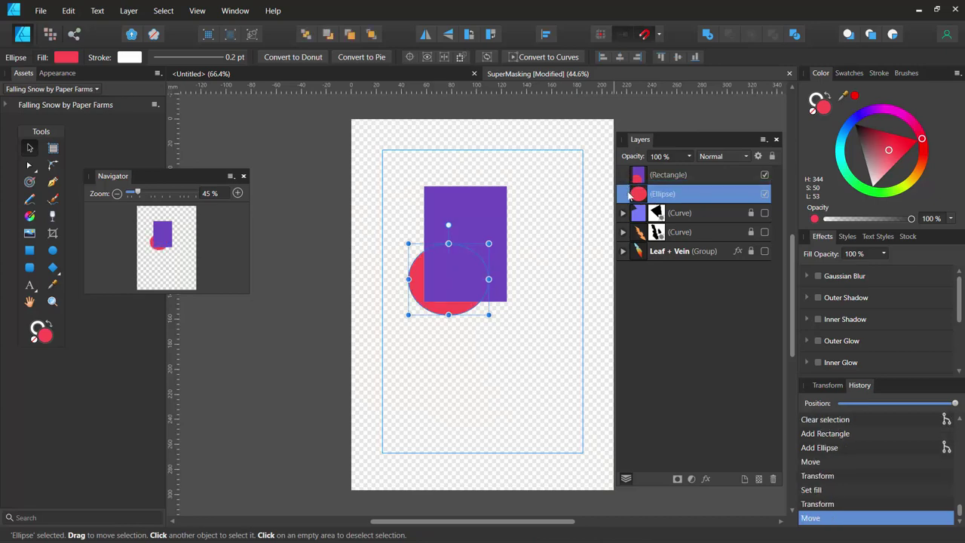
left_click_drag(415, 294, 455, 237)
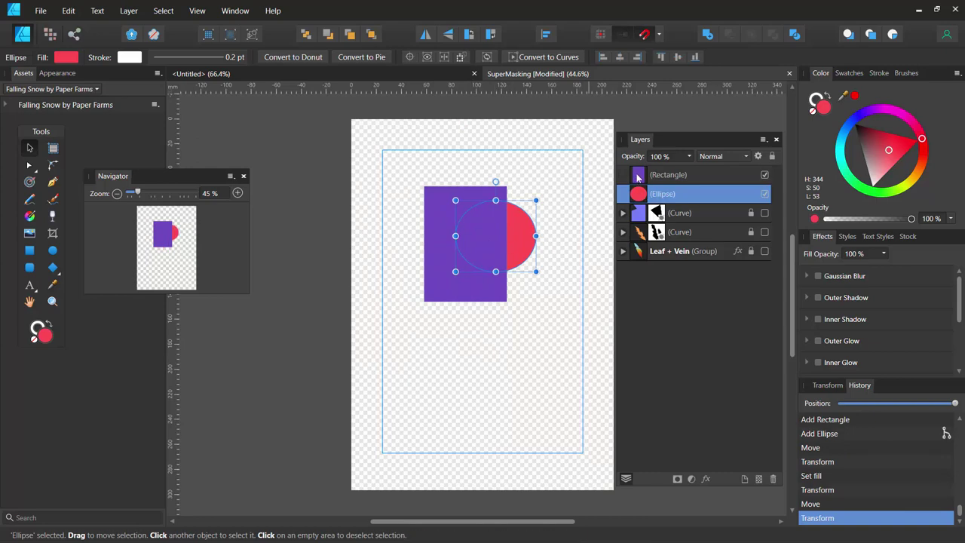
Step: Apply the purple rectangle as a mask on the ellipse, and shift the mask right so only the ellipse's right part shows
mouse_move(645, 194)
left_mouse_down()
mouse_move(652, 203)
mouse_move(647, 195)
left_mouse_up()
left_click(622, 175)
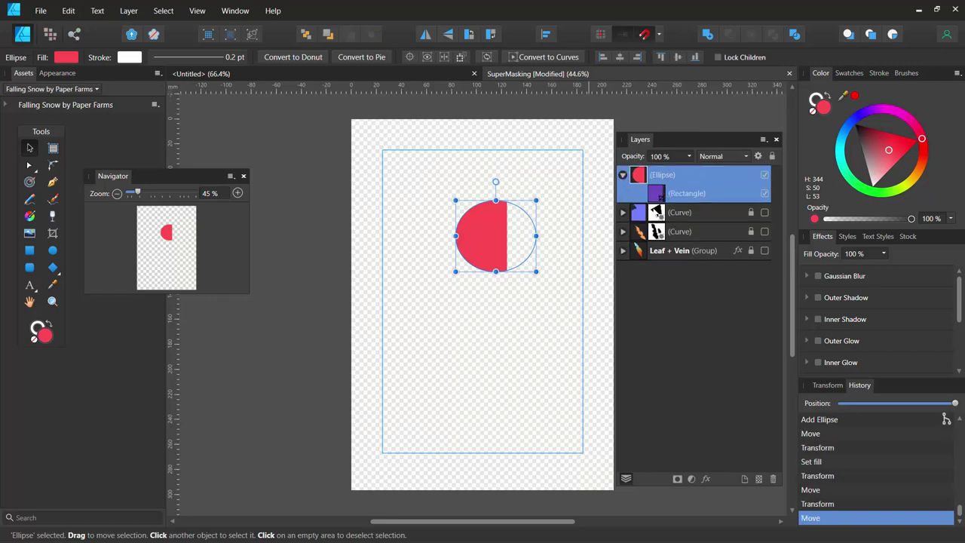
left_click(656, 196)
left_click_drag(476, 239, 544, 247)
left_click(414, 182)
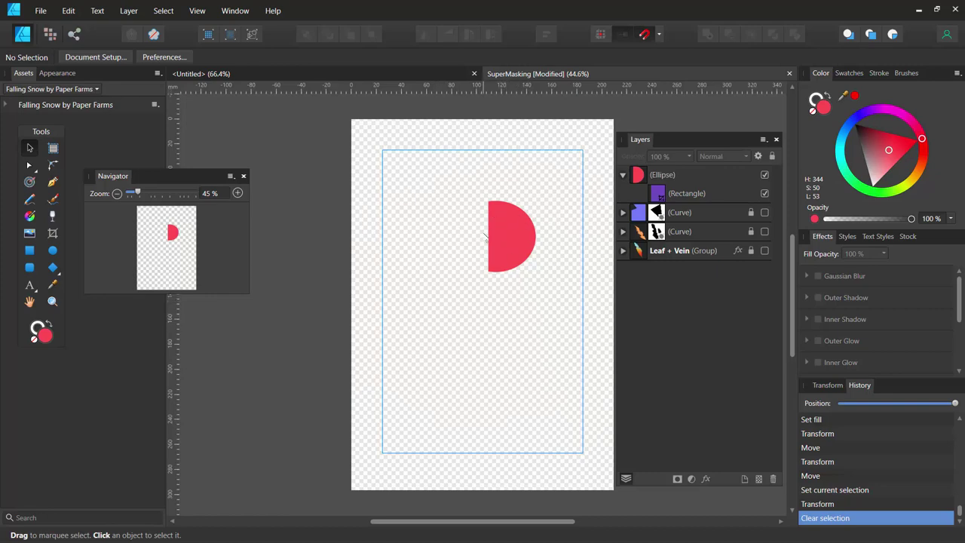
Step: Collapse the masked ellipse's layer, then hide and lock it
left_click(622, 175)
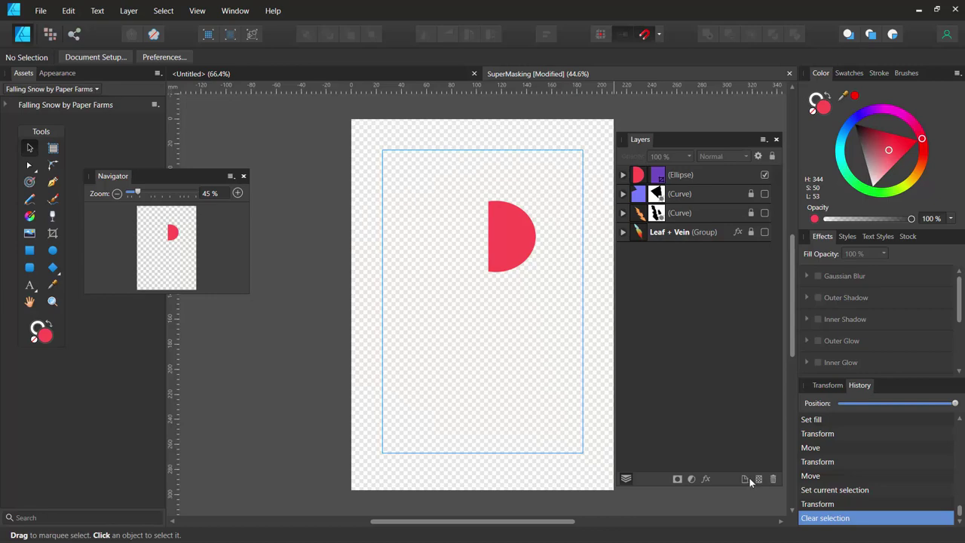
left_click(702, 176)
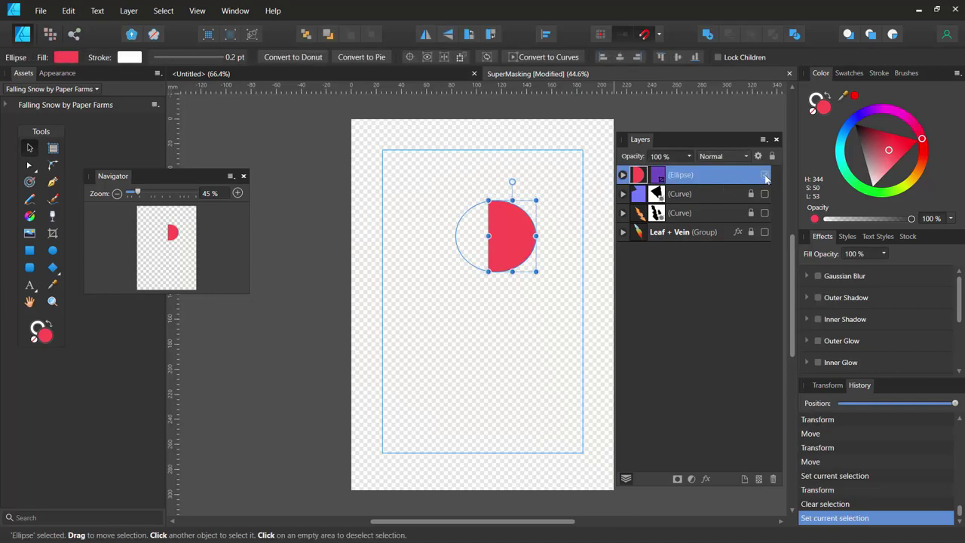
left_click(764, 174)
double_click(750, 176)
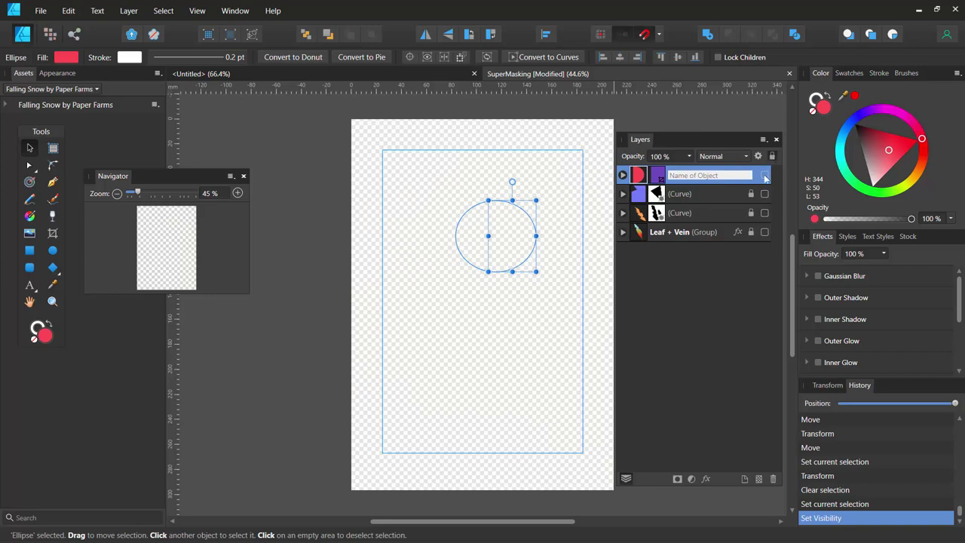
left_click(751, 175)
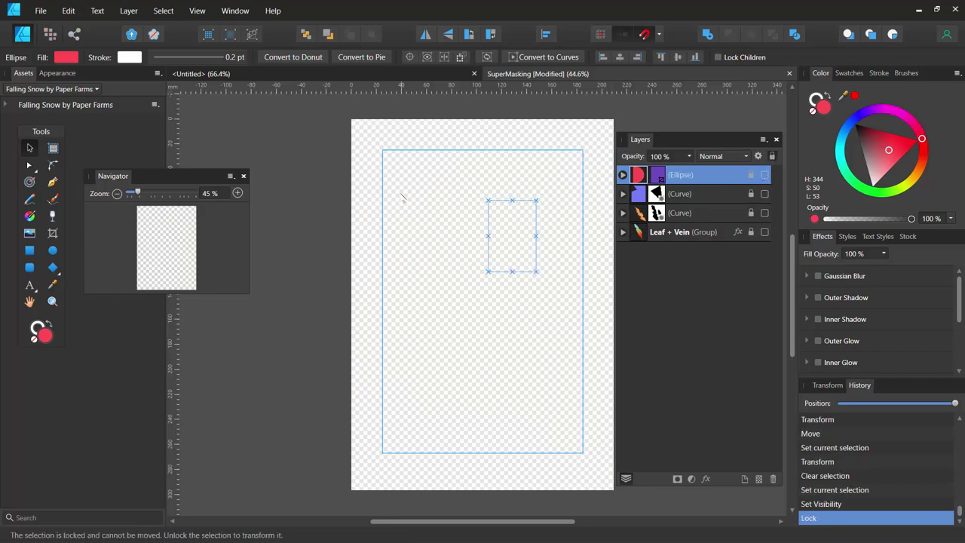
left_click(406, 218)
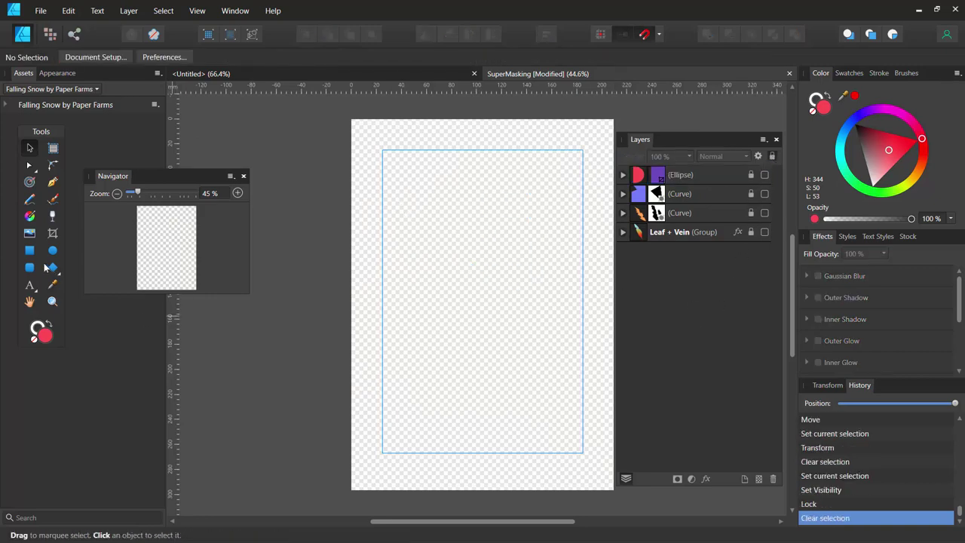
Step: Draw a rectangle about 72 by 111 mm in the page's upper half and fill it with gold, hue 42
key("m")
left_click_drag(430, 182, 520, 321)
mouse_move(902, 188)
left_mouse_down()
mouse_move(921, 154)
mouse_move(912, 178)
left_mouse_up()
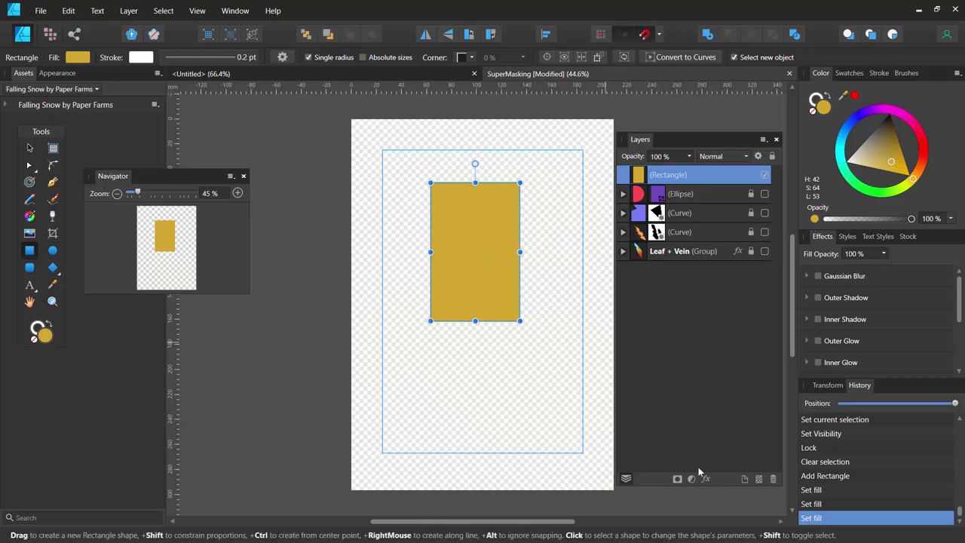
Step: Add a white mask layer to the gold rectangle and turn off that mask's visibility
left_click(677, 478)
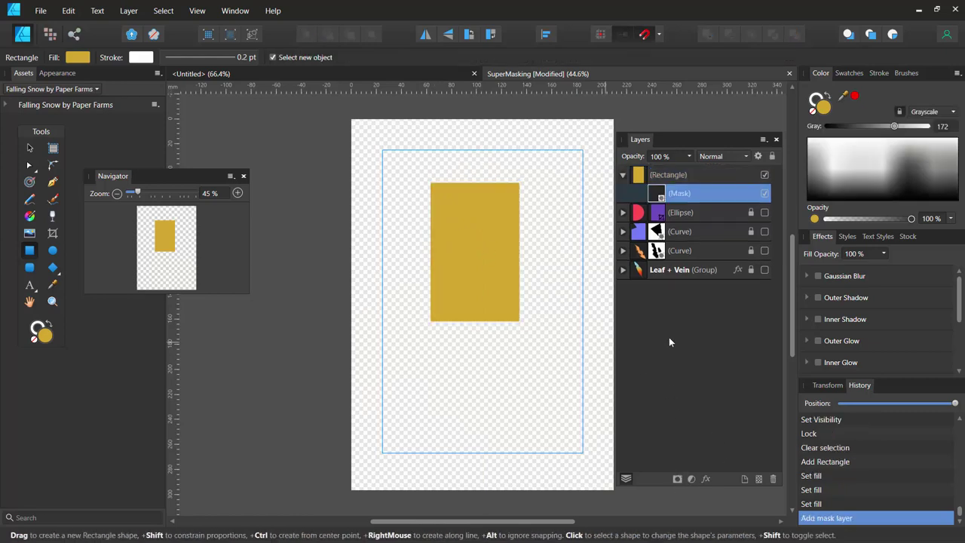
left_click(622, 176)
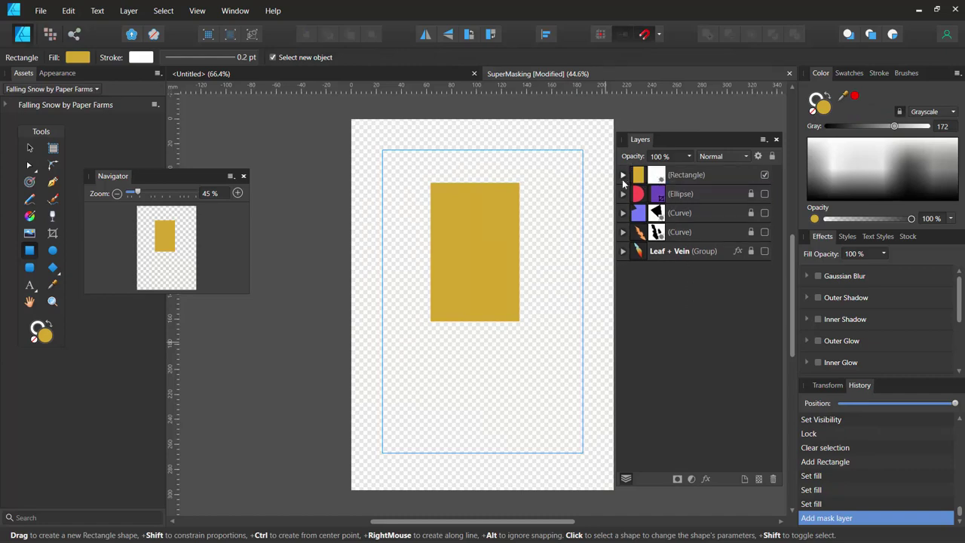
left_click(622, 175)
left_click(486, 245)
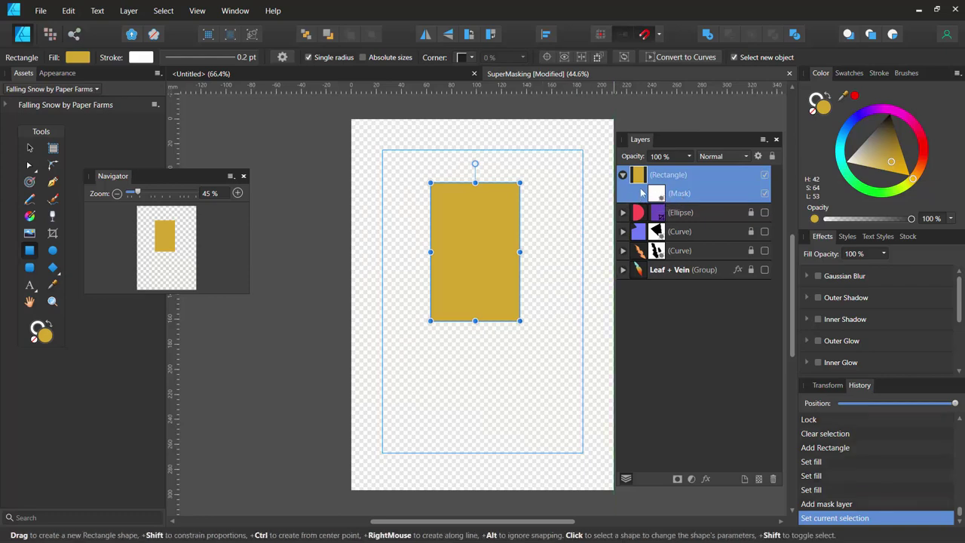
left_click(30, 149)
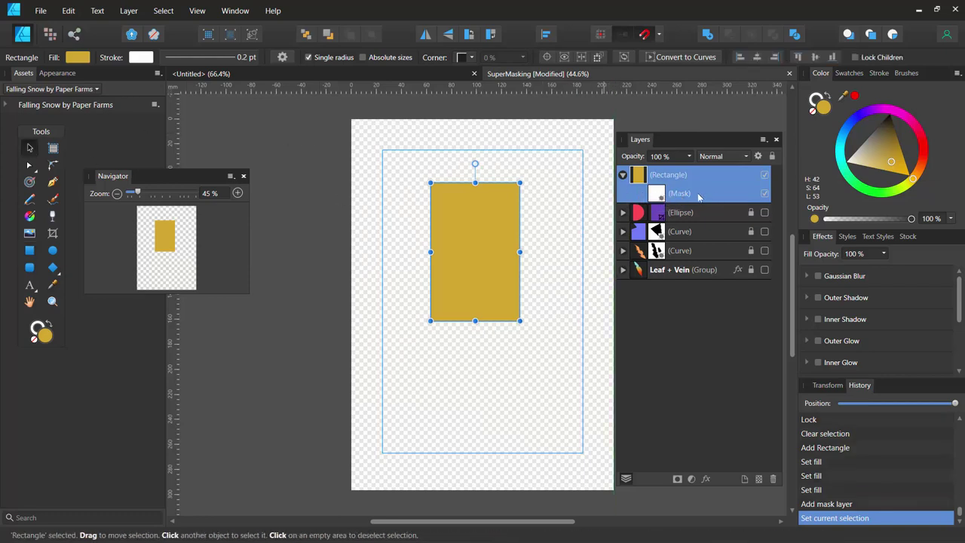
left_click(493, 326)
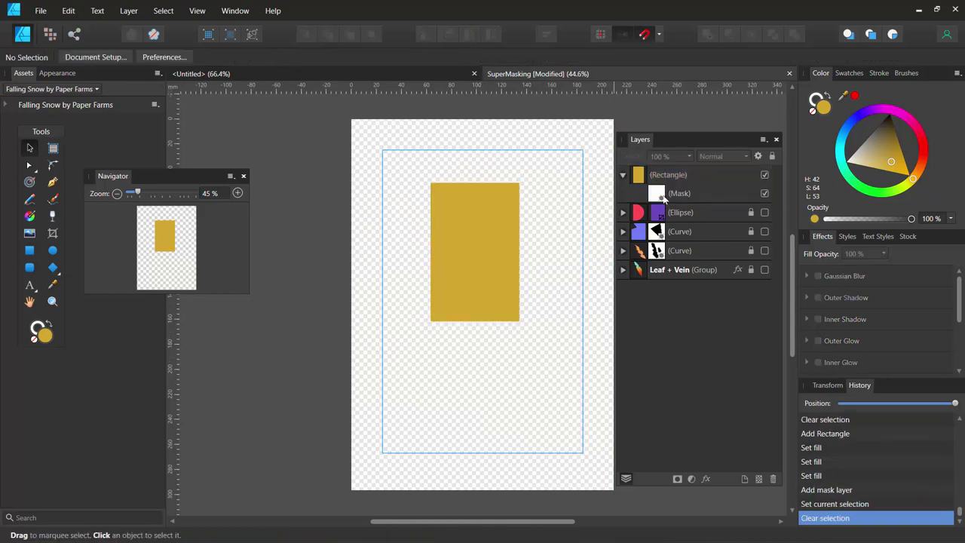
left_click(663, 196)
left_click(765, 194)
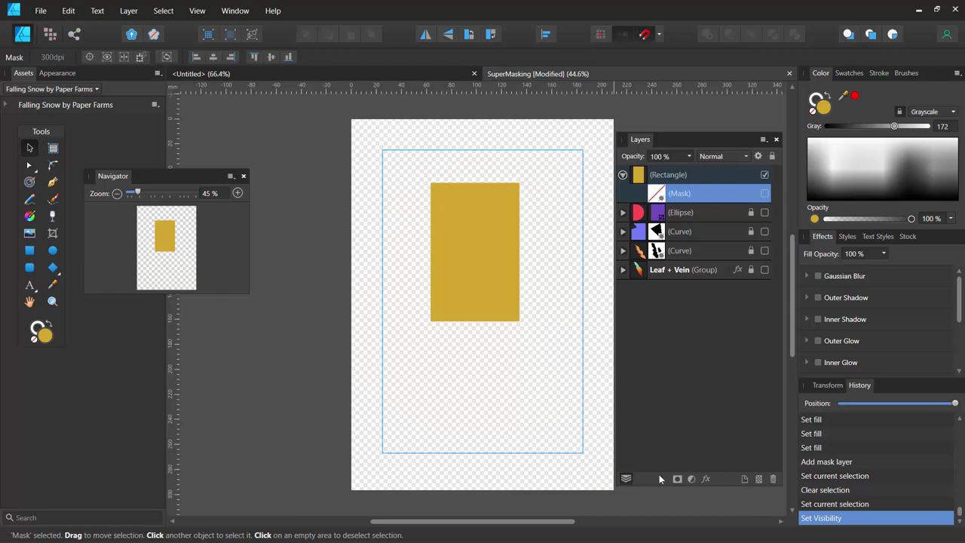
Step: Try moving the mask out of the gold rectangle to its own layer, and undo the move
left_click_drag(659, 193, 641, 176)
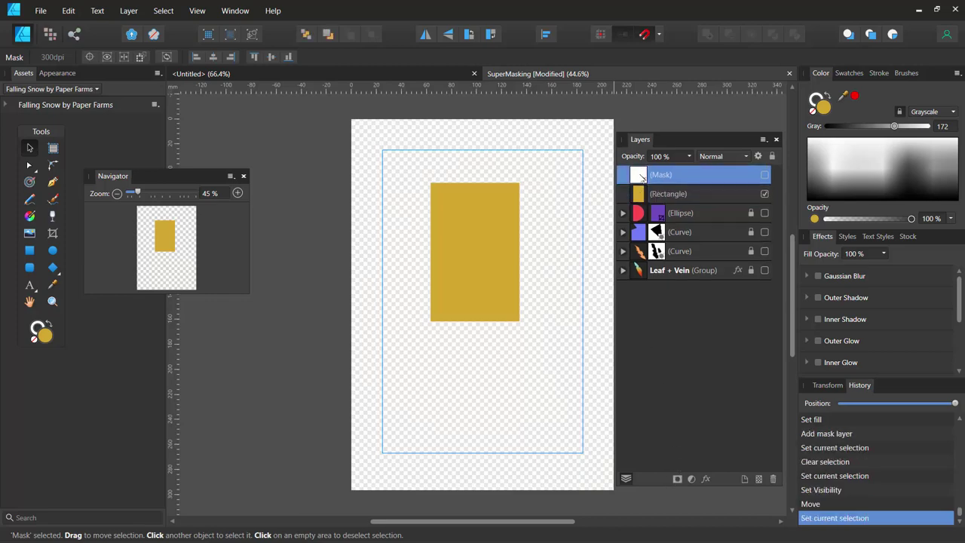
left_click(643, 198)
key("ctrl+z")
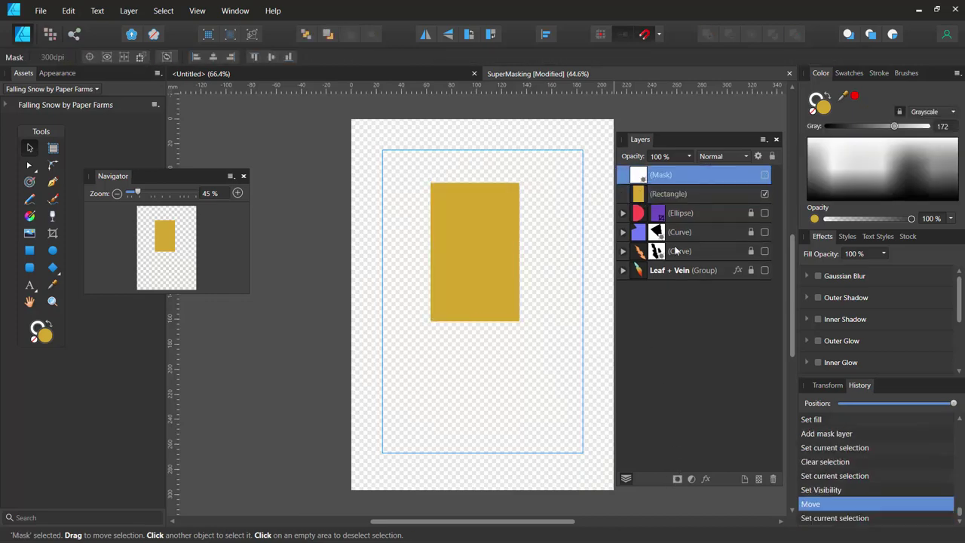
key("ctrl+z")
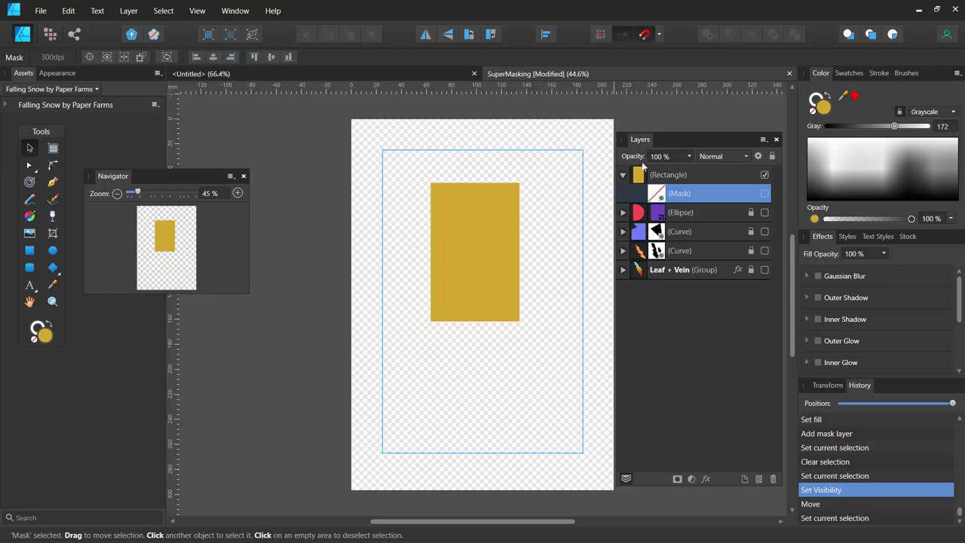
Step: Add a second, black mask to the gold rectangle, and switch its visibility off in favour of the white mask
left_click(641, 178)
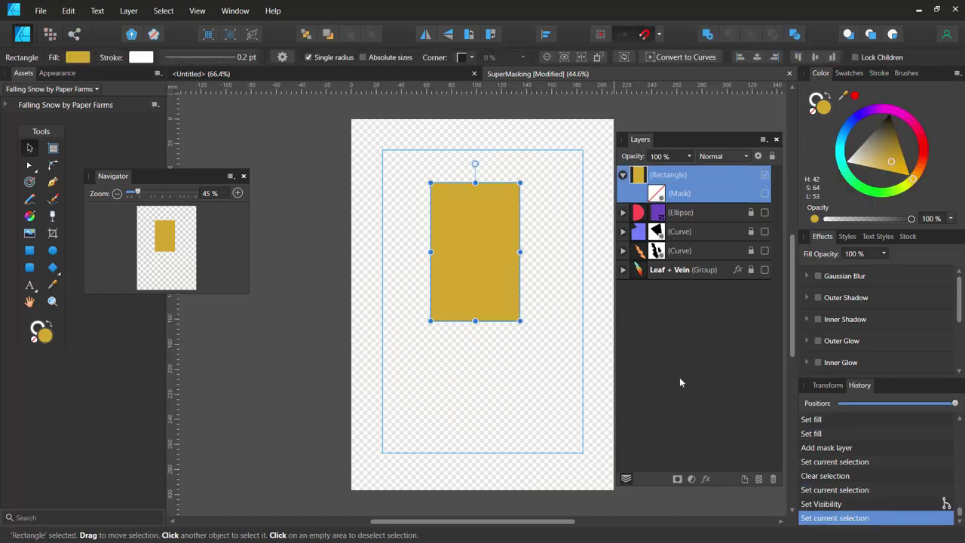
left_click(677, 480)
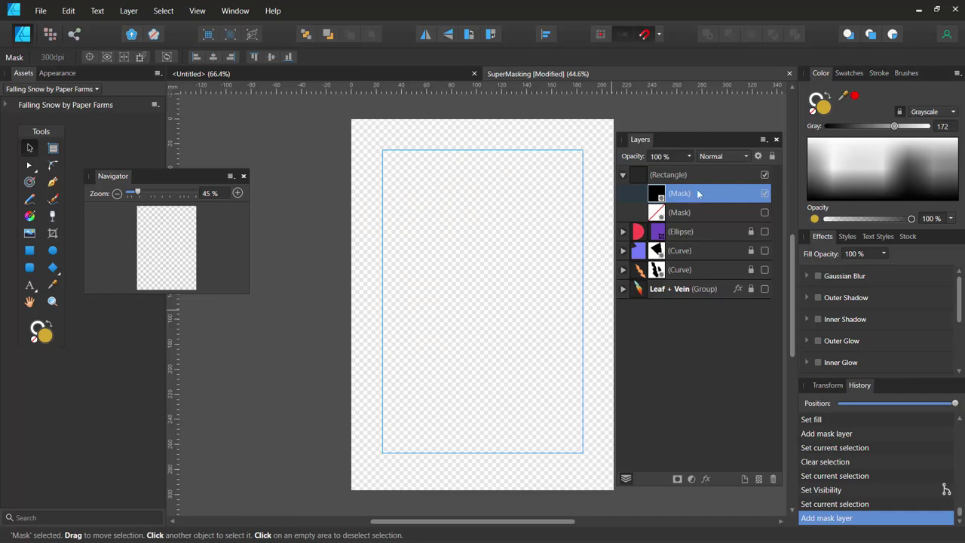
left_click(763, 193)
left_click(765, 212)
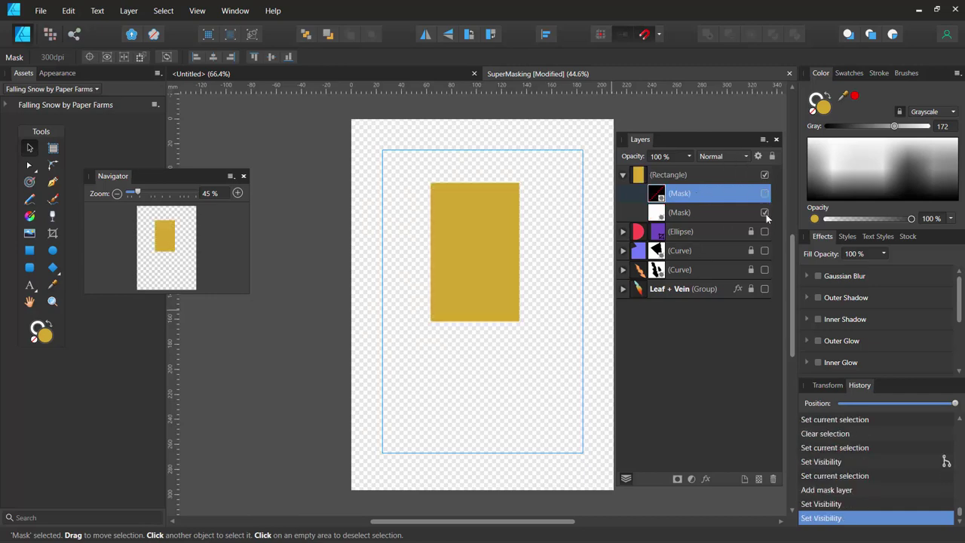
left_click(710, 219)
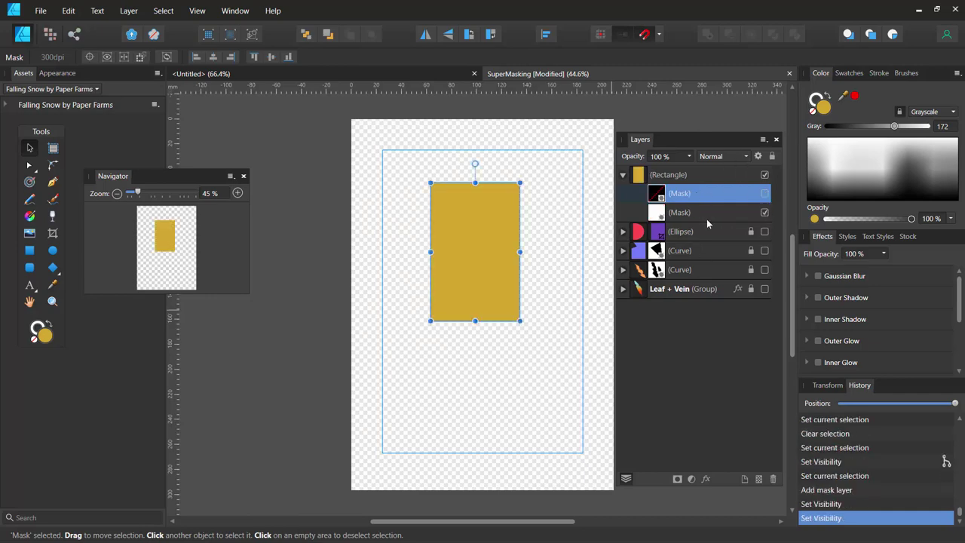
left_click(658, 213)
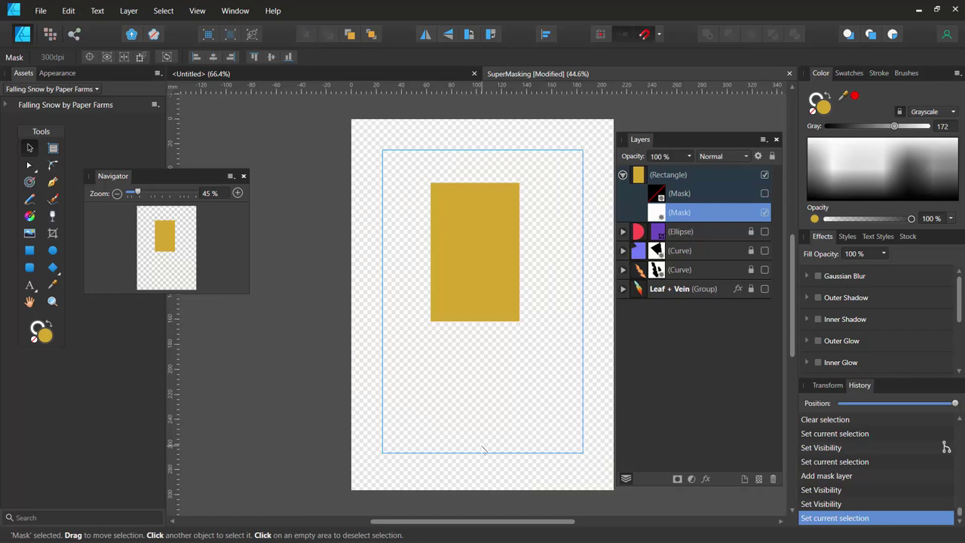
Step: In the Pixel Persona, make a freehand oval selection about 69 by 42 mm across the gold rectangle's left edge
left_click(51, 35)
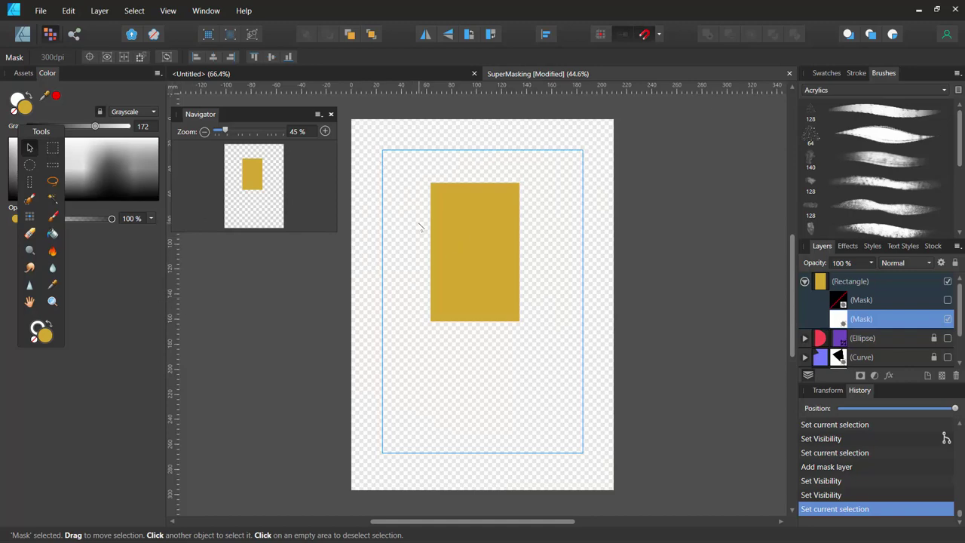
left_click(52, 180)
mouse_move(410, 208)
left_mouse_down()
mouse_move(487, 244)
mouse_move(413, 244)
mouse_move(402, 224)
mouse_move(418, 207)
mouse_move(475, 234)
left_mouse_up()
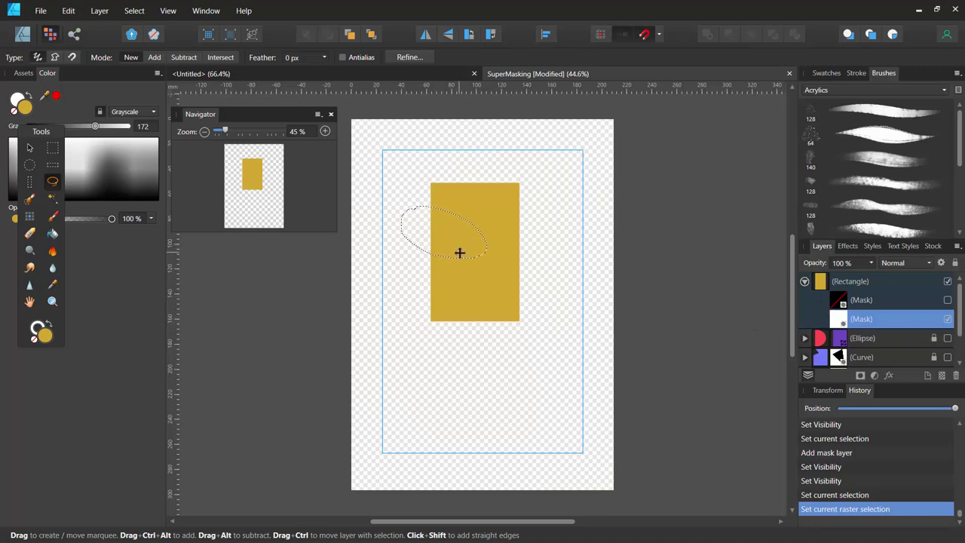
Step: Flood-fill the oval selection on the white mask with black, keeping the 20 % tolerance
left_click(52, 233)
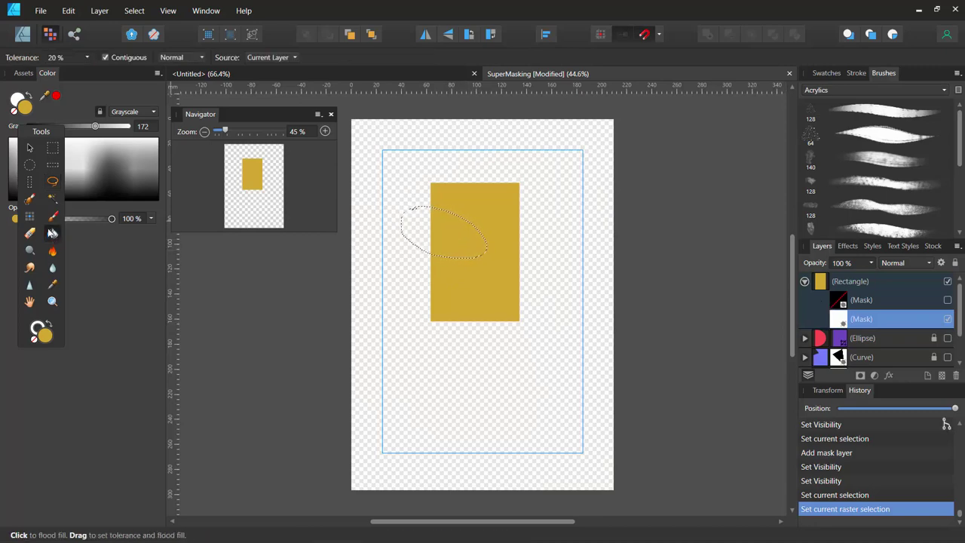
double_click(27, 109)
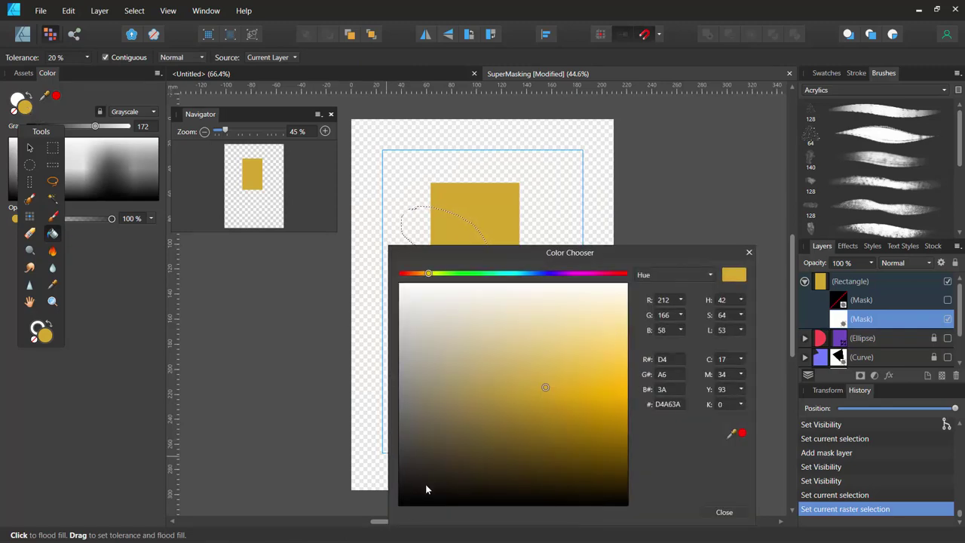
left_click(399, 504)
left_click(748, 253)
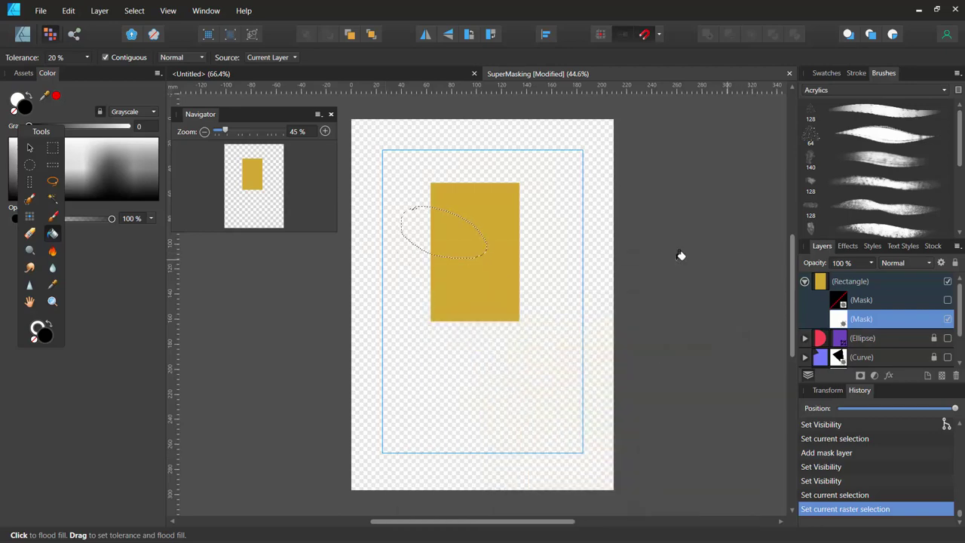
left_click(446, 261)
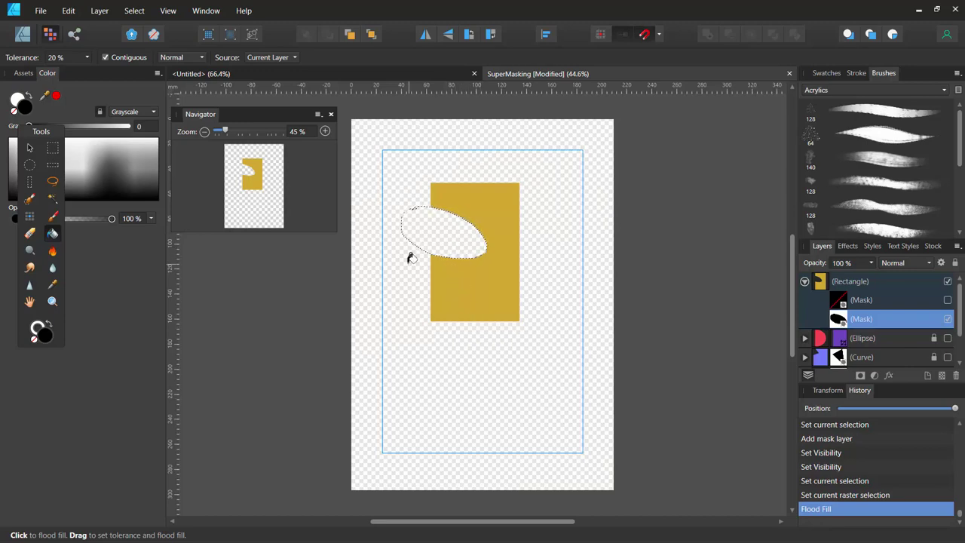
Step: Back in the Designer Persona, clear the pixel selection and shift the mask's oval cutout slightly down and left
left_click(27, 39)
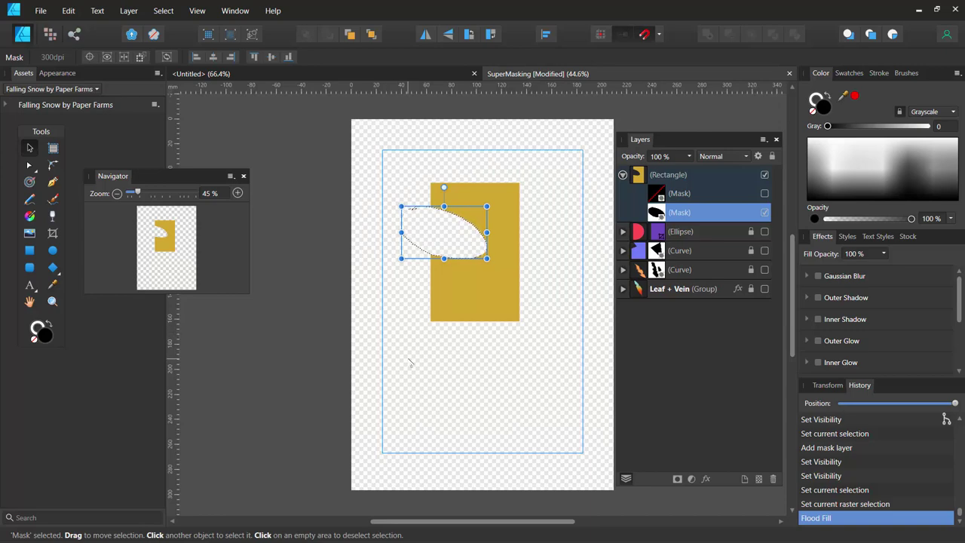
key("ctrl+d")
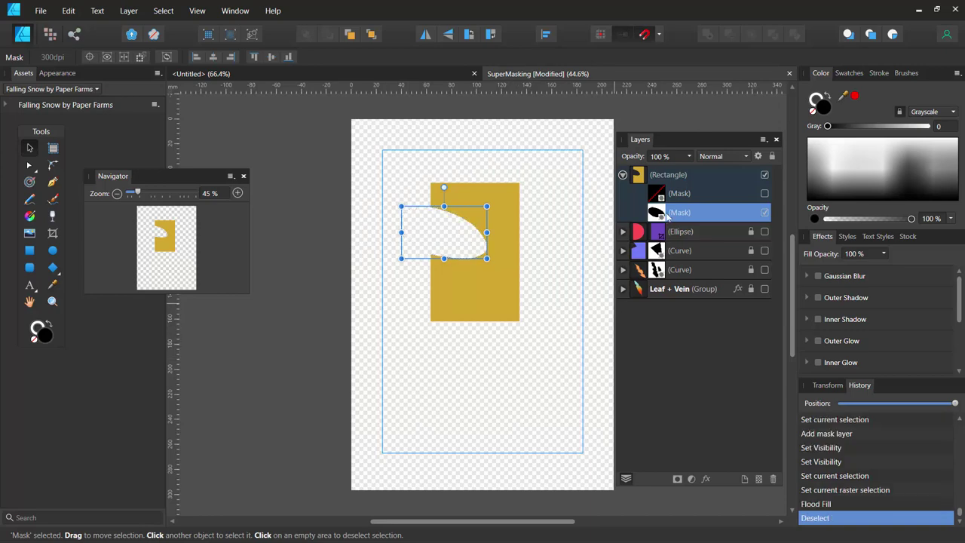
mouse_move(470, 216)
left_mouse_down()
mouse_move(489, 175)
mouse_move(524, 179)
mouse_move(548, 196)
mouse_move(557, 258)
mouse_move(541, 306)
mouse_move(482, 382)
mouse_move(455, 306)
mouse_move(481, 236)
mouse_move(467, 221)
left_mouse_up()
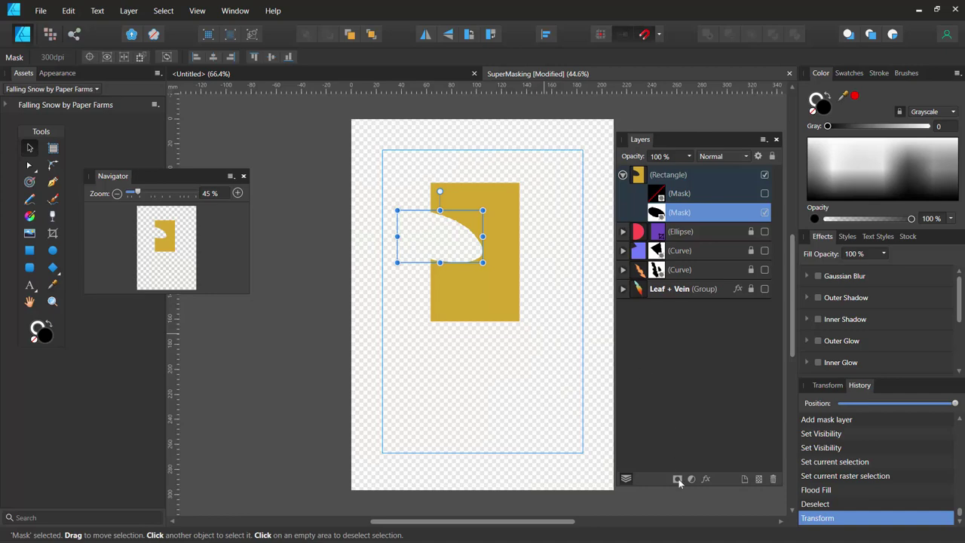
left_click(643, 179)
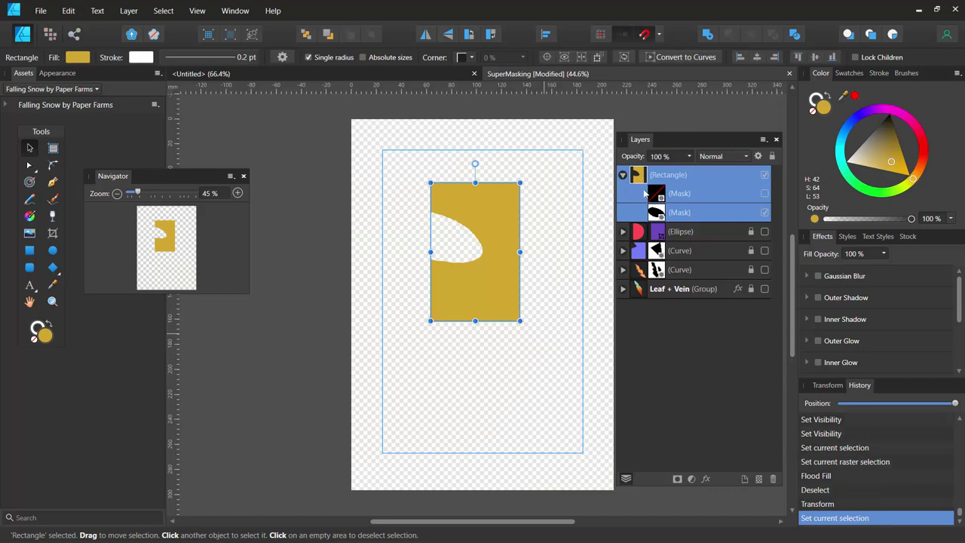
Step: Select the gold rectangle and add another white mask layer to it
left_click(658, 213)
left_click(643, 177)
left_click(30, 166)
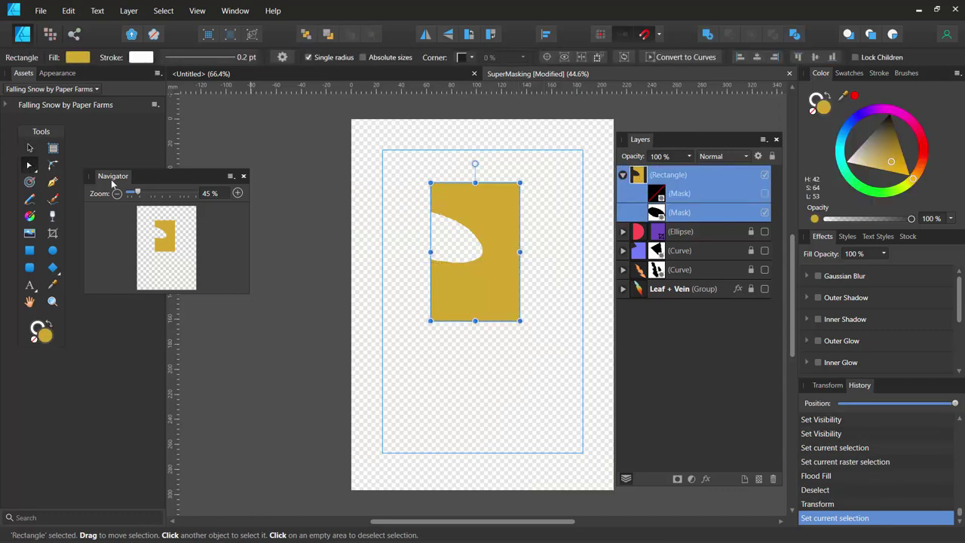
left_click(567, 246)
left_click(642, 177)
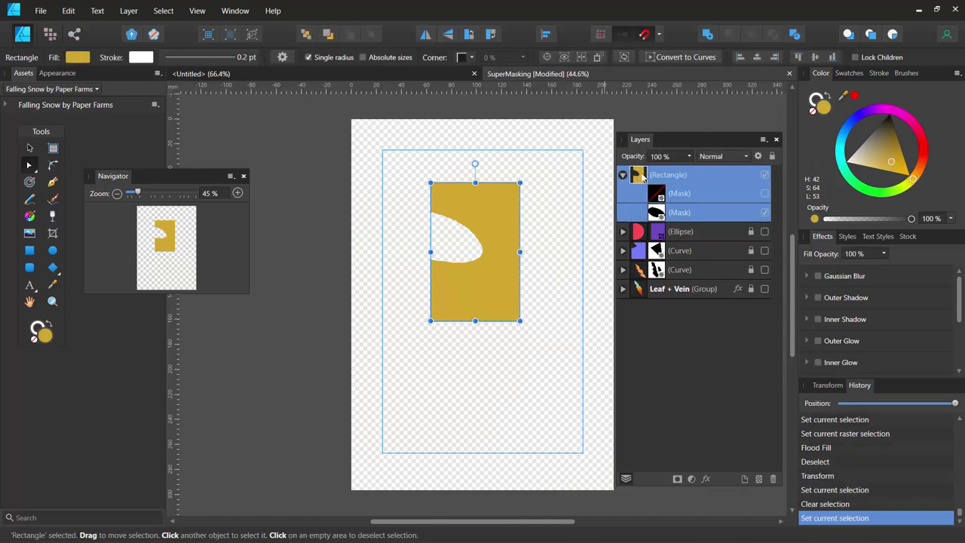
left_click(676, 480)
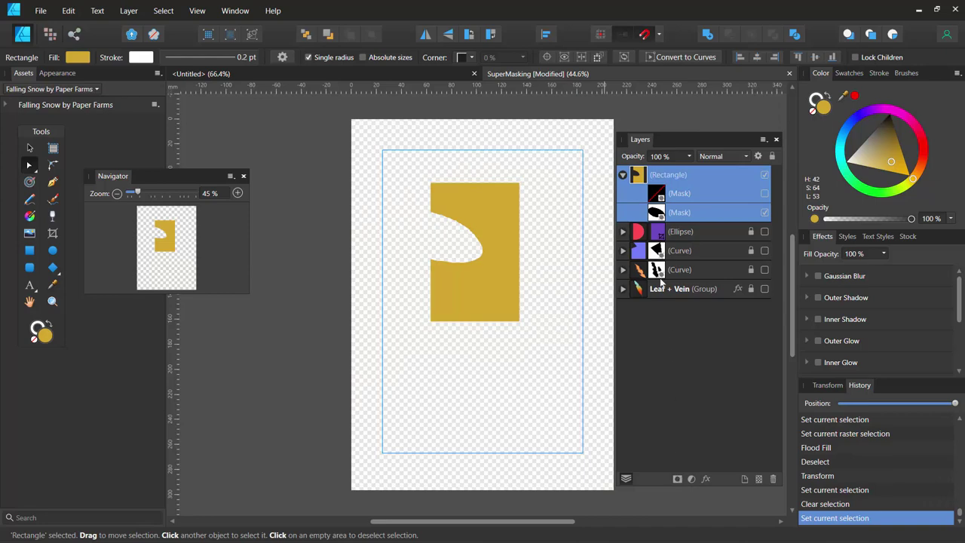
Step: In the Pixel Persona, draw a notched polygonal selection about 38 by 46 mm across the gold rectangle's lower-left corner
left_click(49, 34)
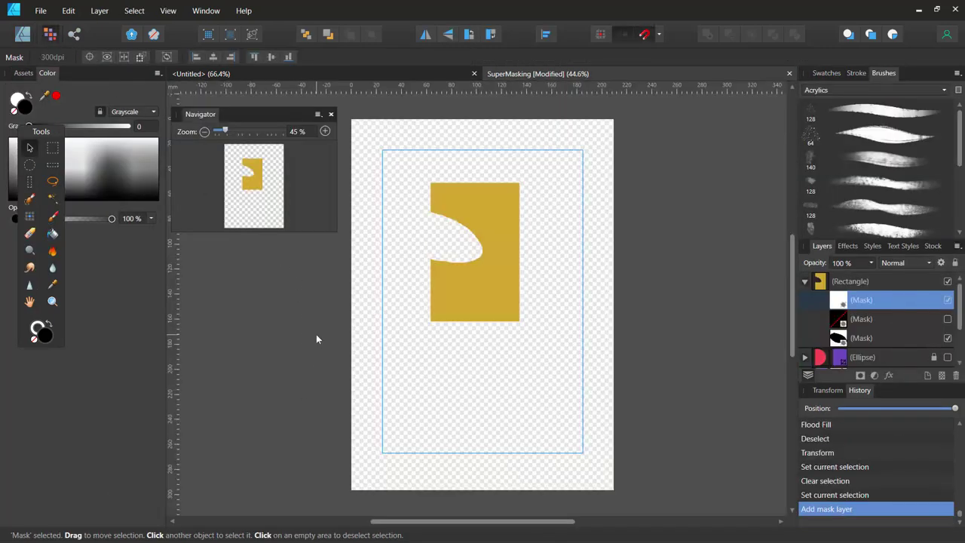
left_click_drag(37, 136, 60, 242)
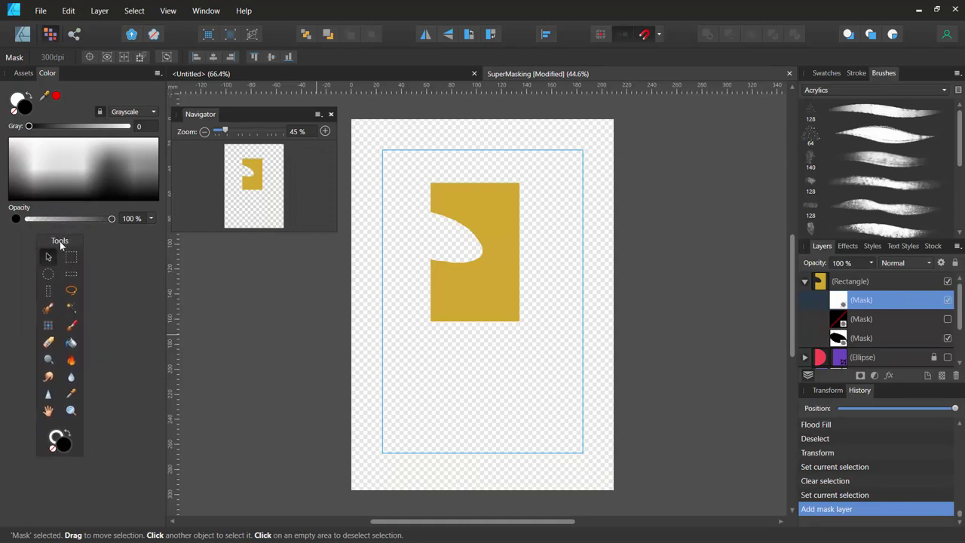
left_click(70, 292)
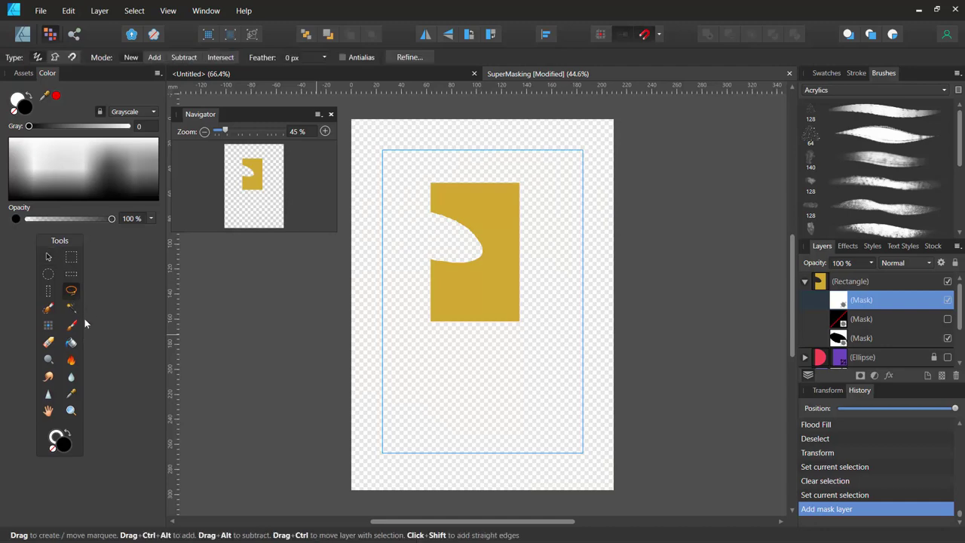
left_click(54, 58)
left_click(455, 291)
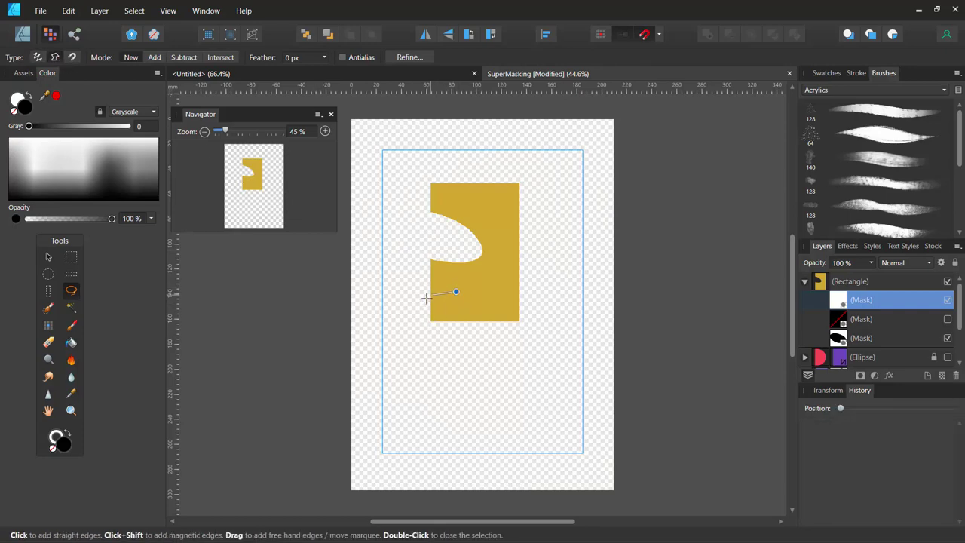
left_click(422, 299)
left_click(439, 349)
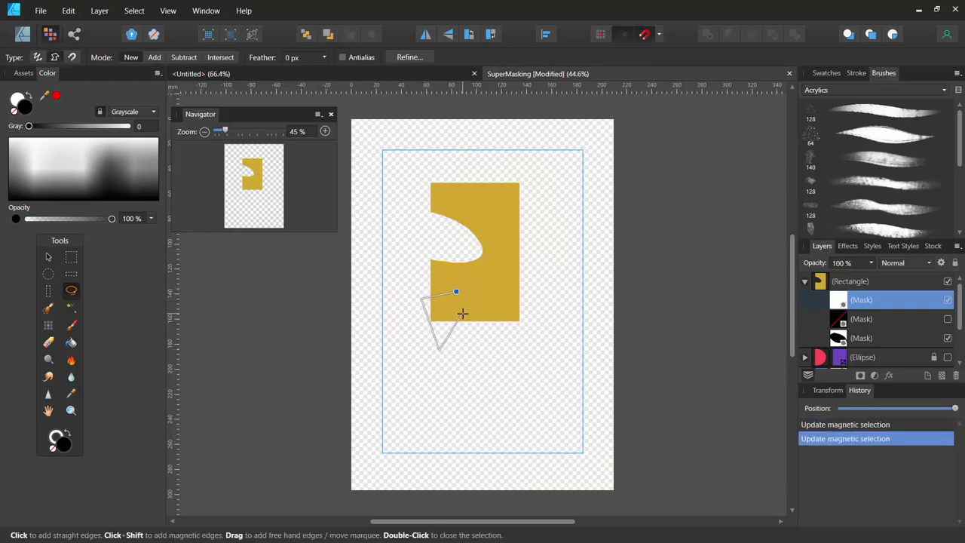
left_click(469, 335)
left_click(452, 312)
left_click(445, 309)
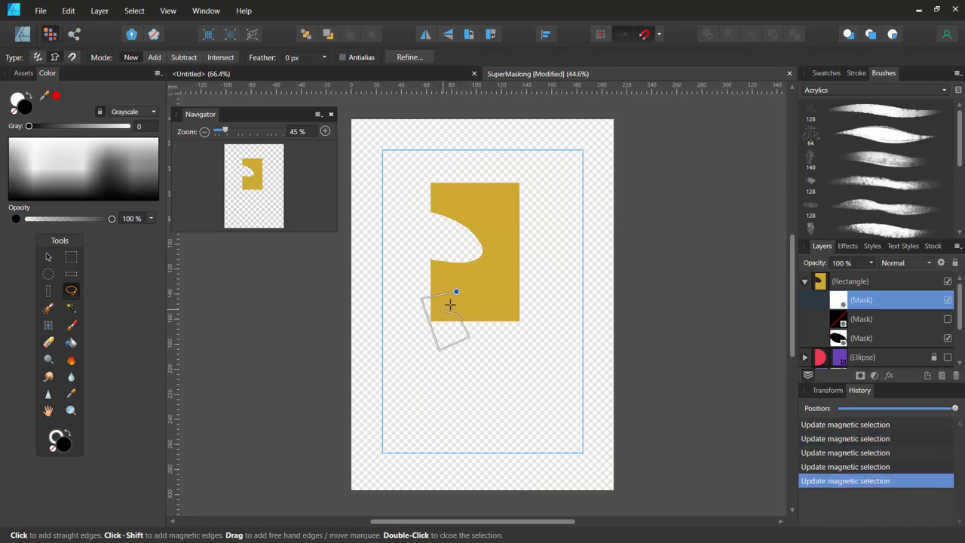
left_click(465, 305)
left_click(455, 292)
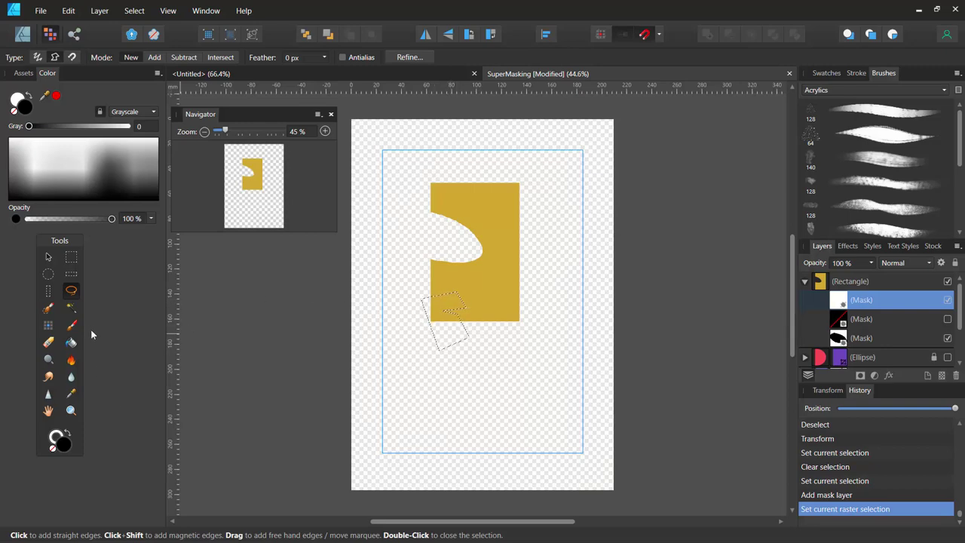
Step: Flood-fill the polygonal selection on the new mask with black, keeping the 20 % tolerance
left_click(70, 344)
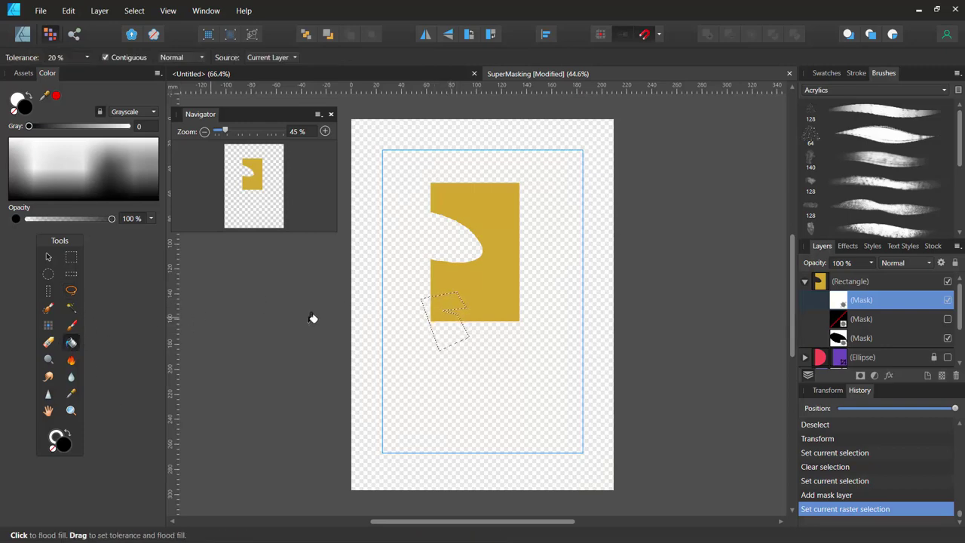
left_click(452, 335)
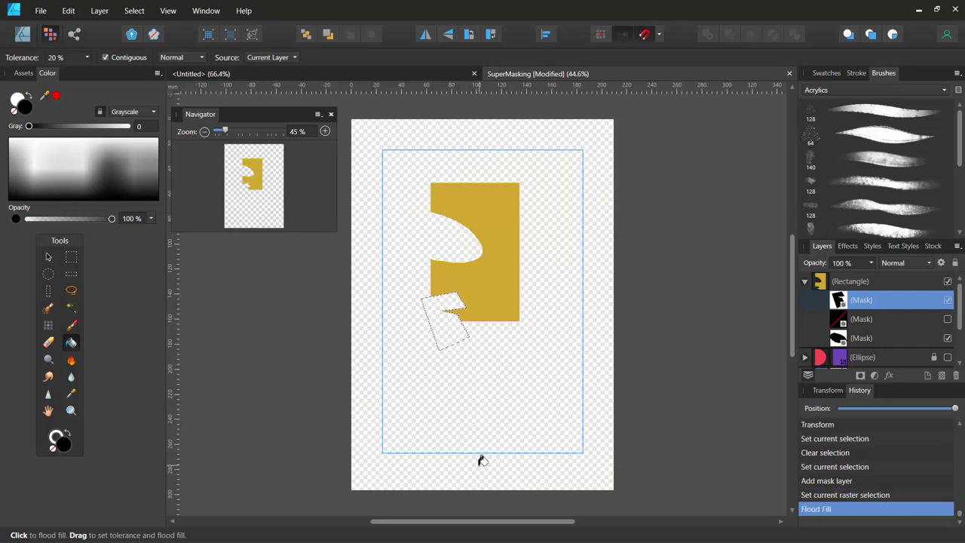
Step: Back in the Designer Persona, clear the pixel selection and move the polygonal cutout onto the rectangle's upper-right corner
left_click(23, 34)
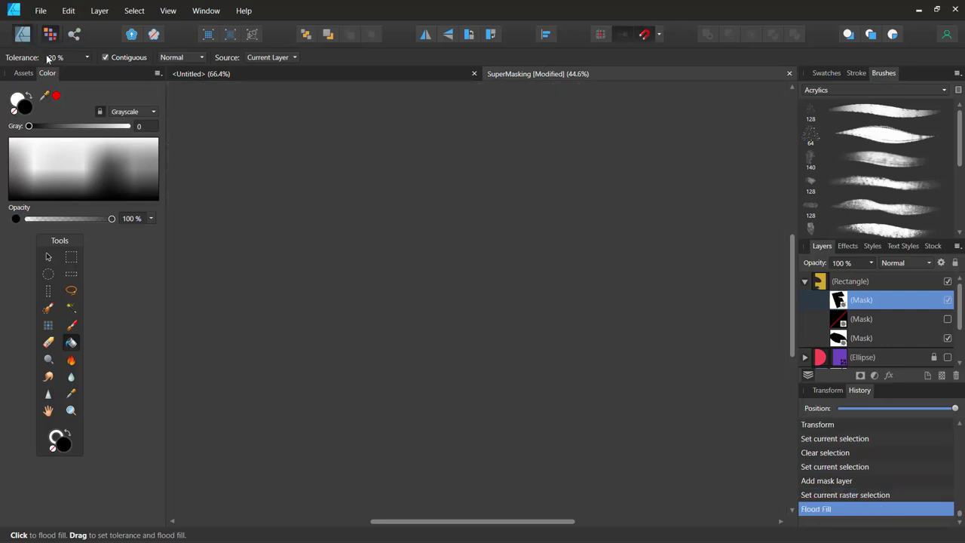
key("ctrl+d")
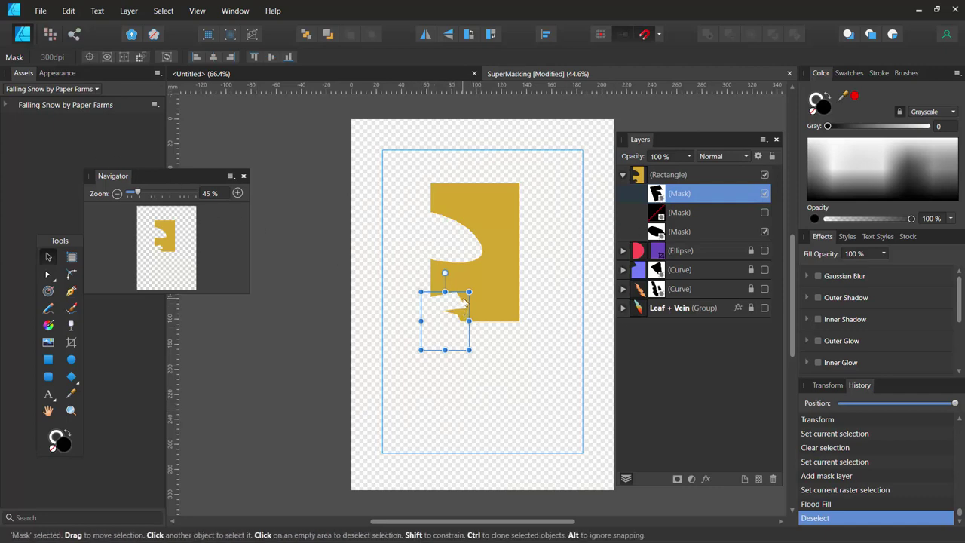
left_click_drag(461, 305, 538, 177)
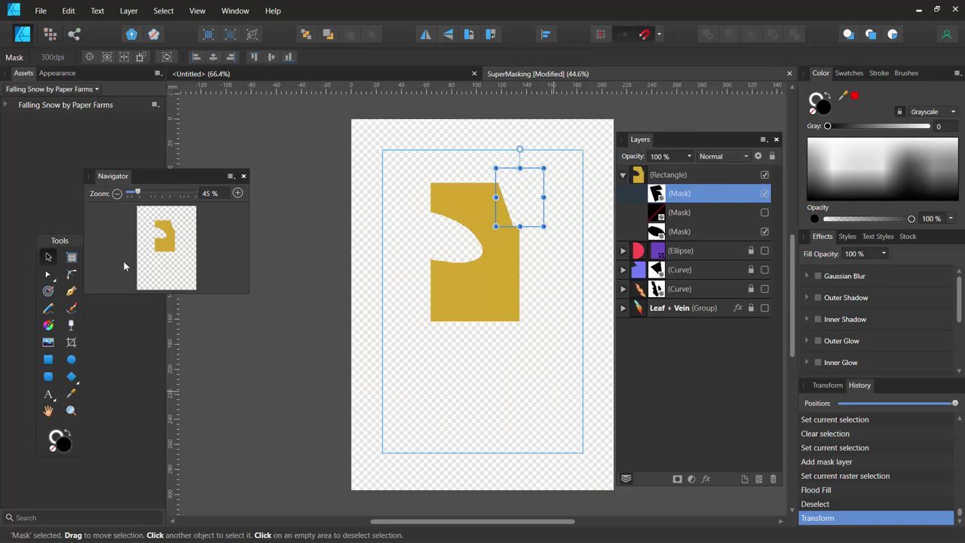
left_click(73, 381)
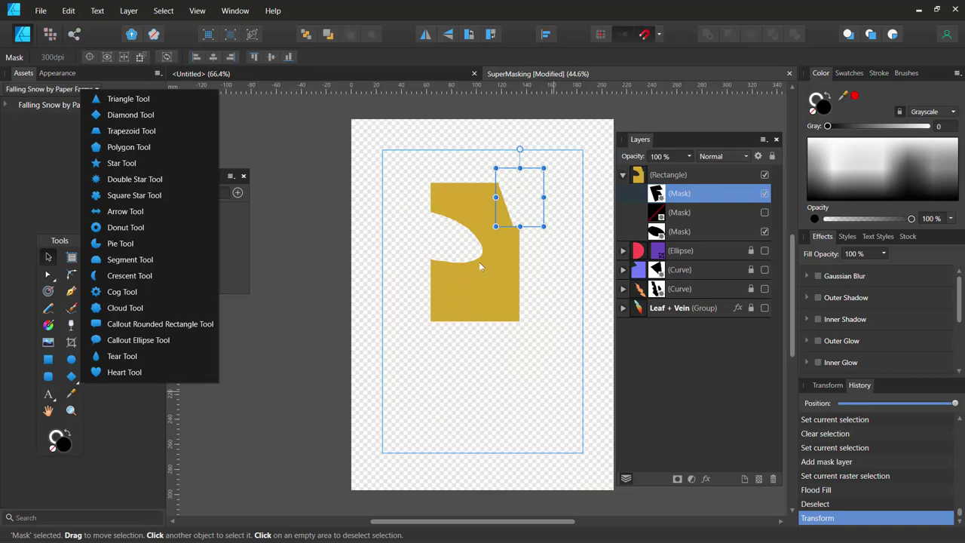
left_click(327, 73)
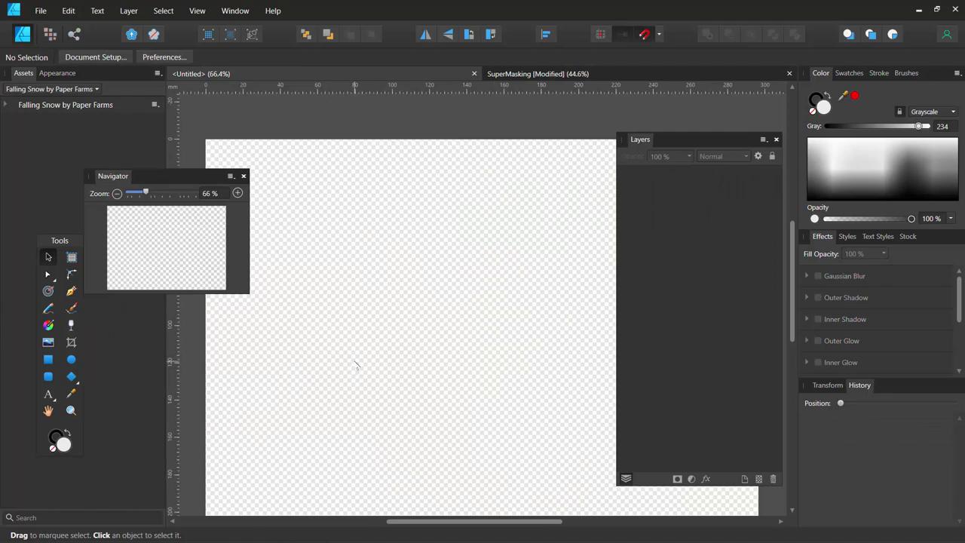
left_click(508, 74)
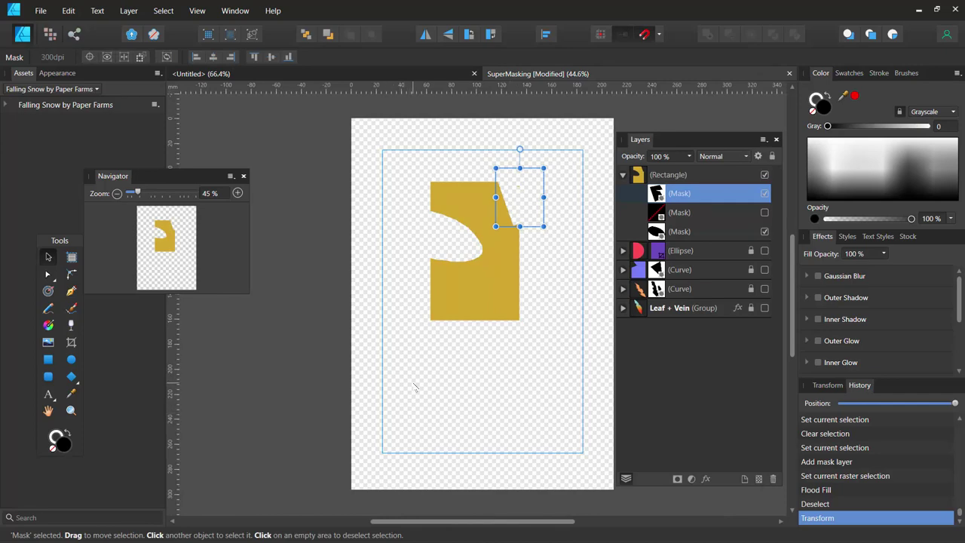
Step: Toggle the visibility of the rectangle's black mask on and off, and select the white mask with the oval cutout
left_click(764, 213)
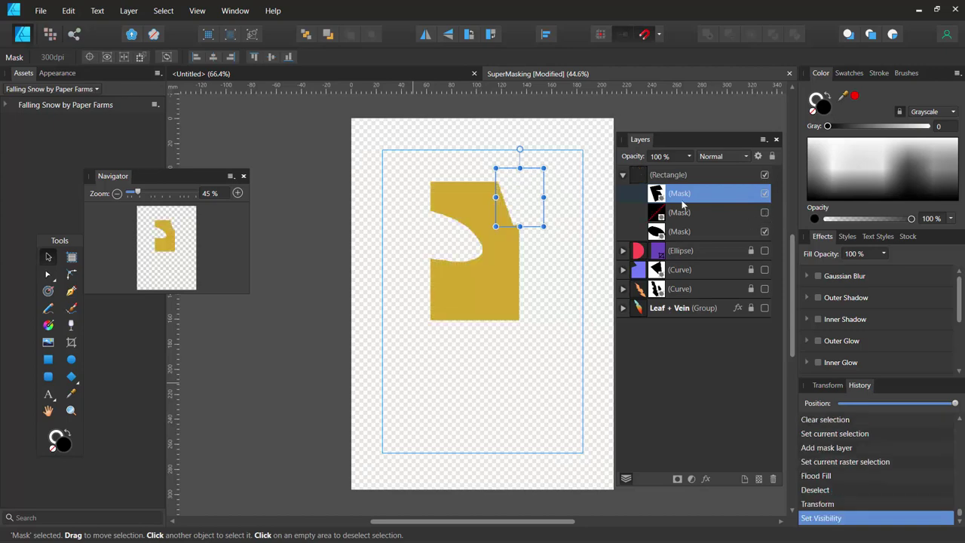
left_click(662, 231)
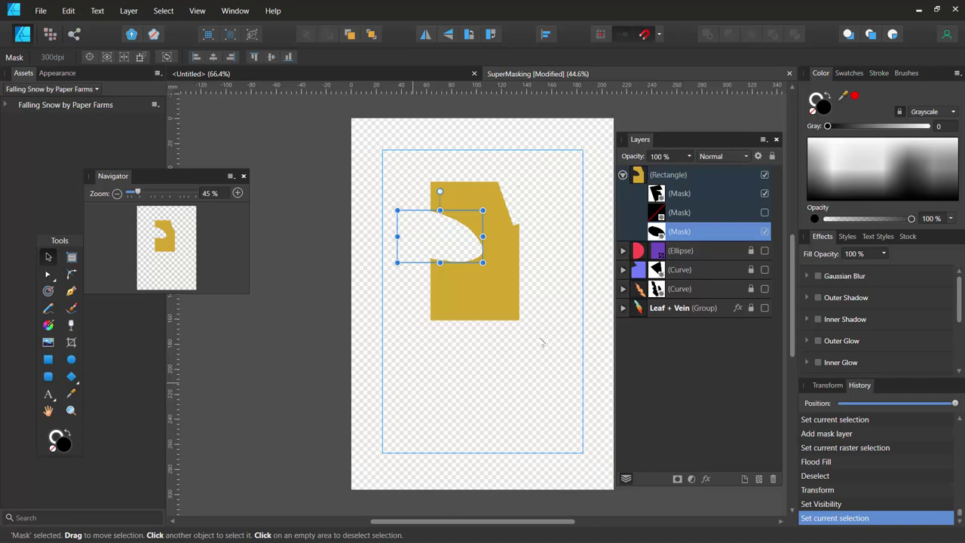
Step: Show the Leaf + Vein group, and hide the gold rectangle and its polygonal-cutout mask
left_click(765, 308)
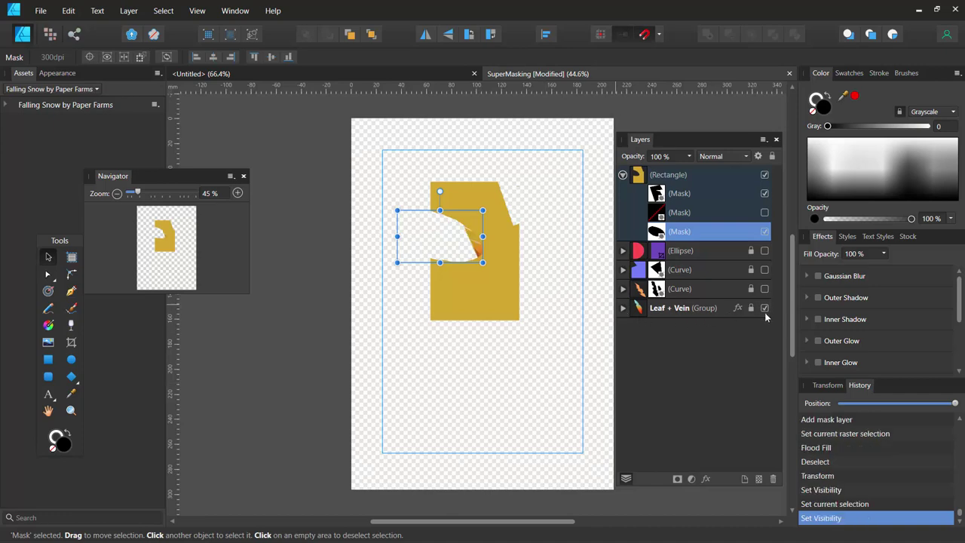
left_click(764, 175)
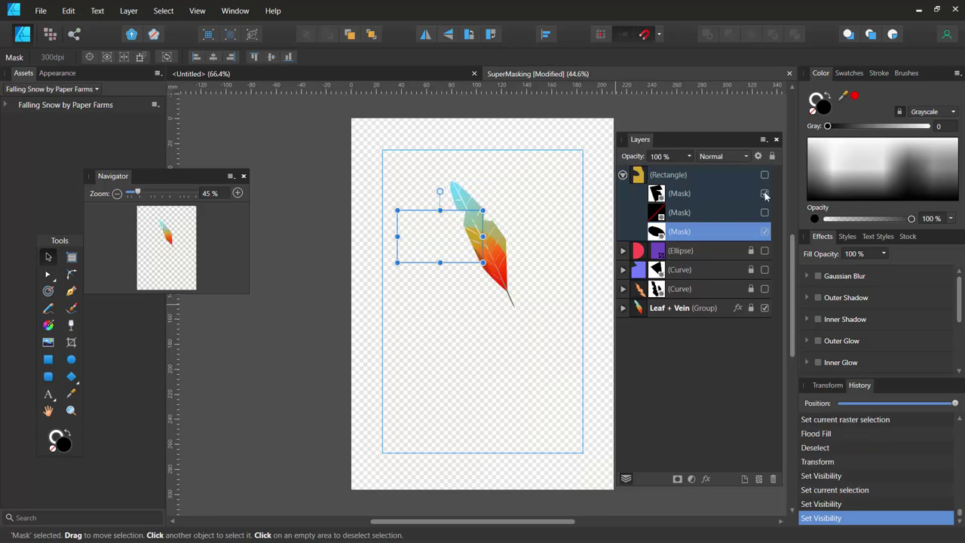
left_click(764, 194)
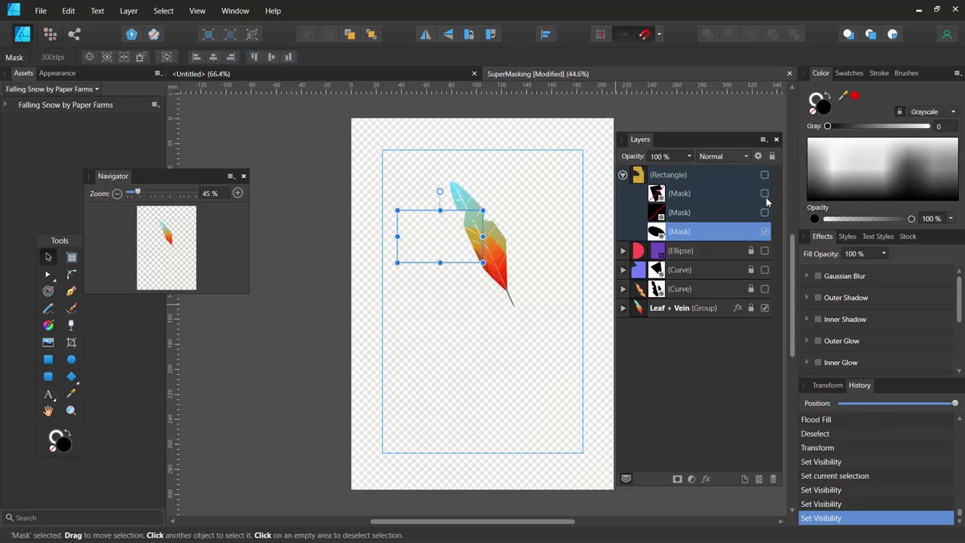
left_click(71, 409)
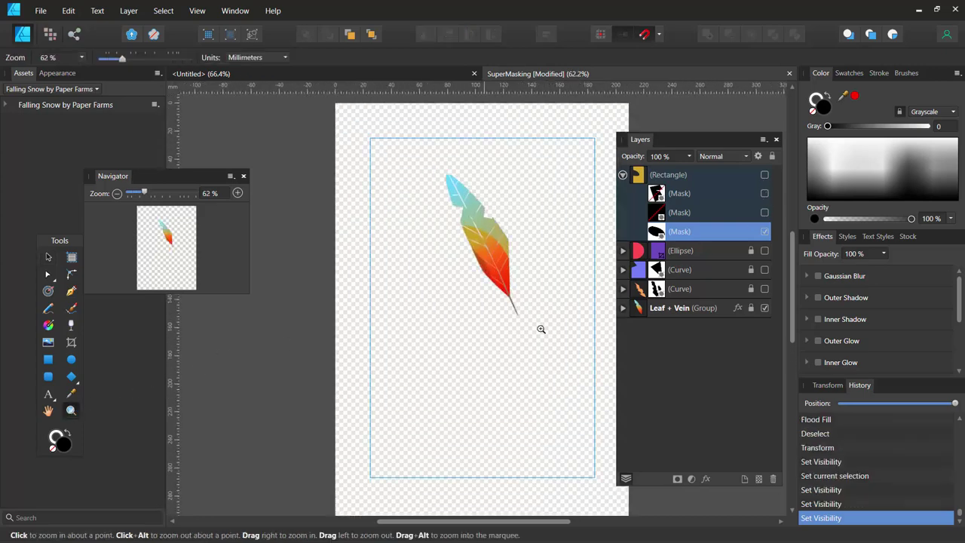